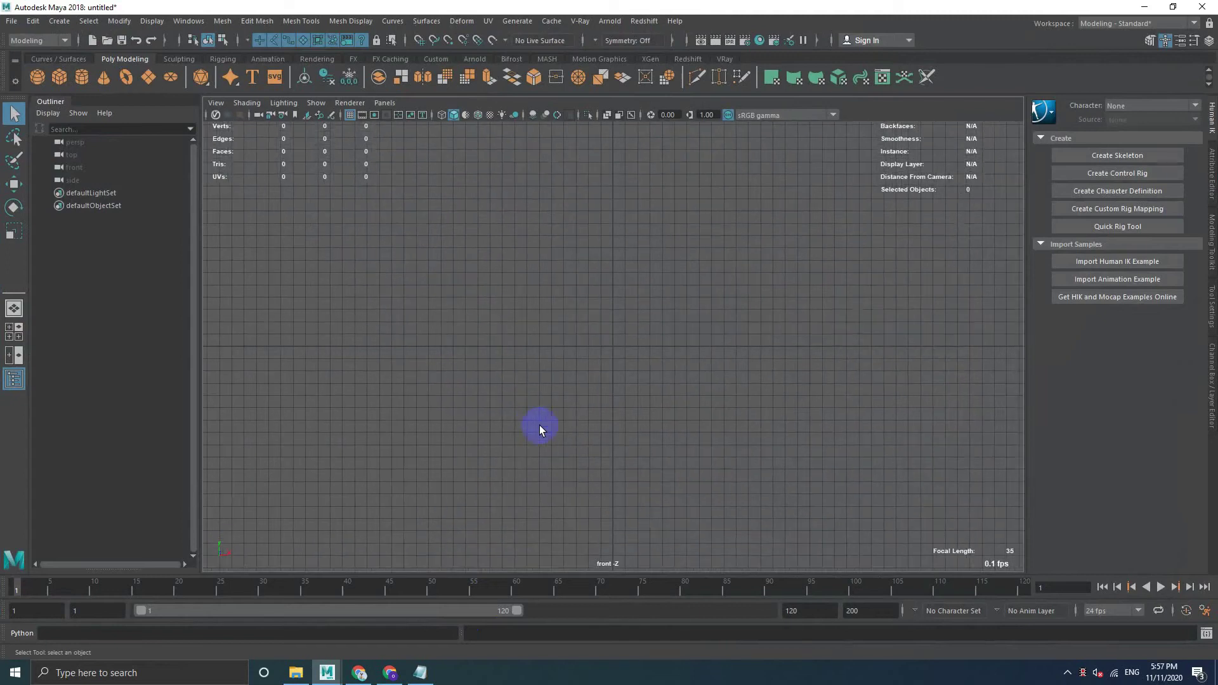
Create a polygon cylinder and raise it slightly above the grid in the front view.
left_click(81, 76)
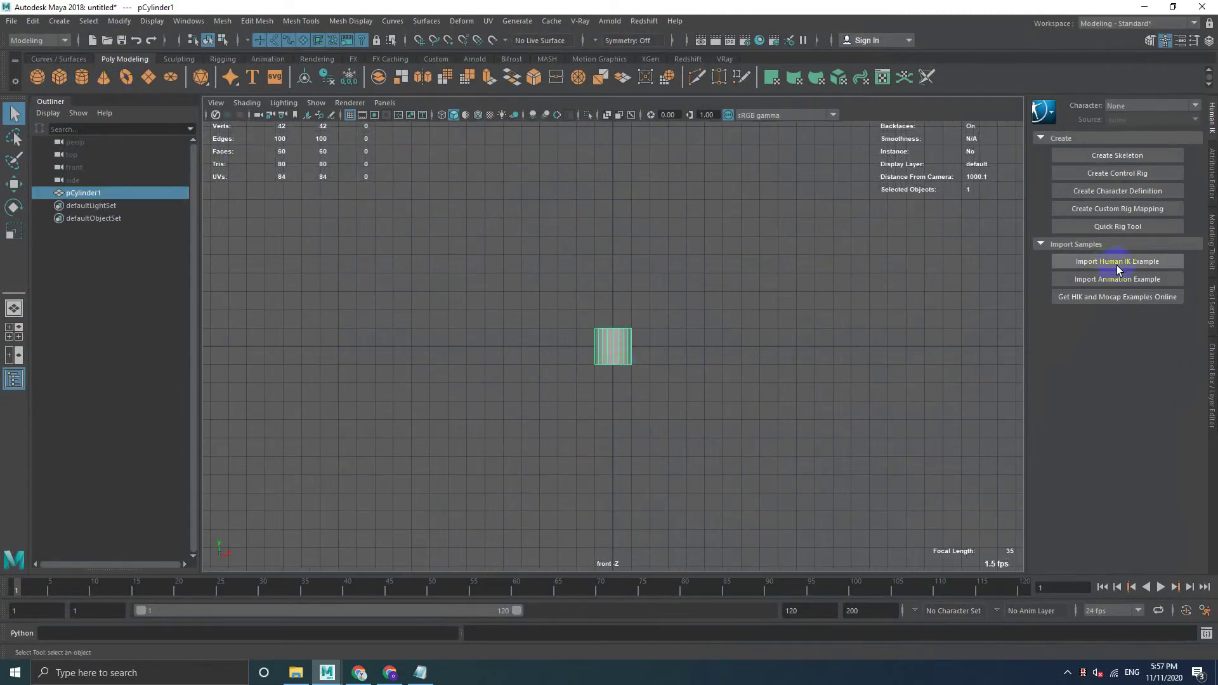
key("w")
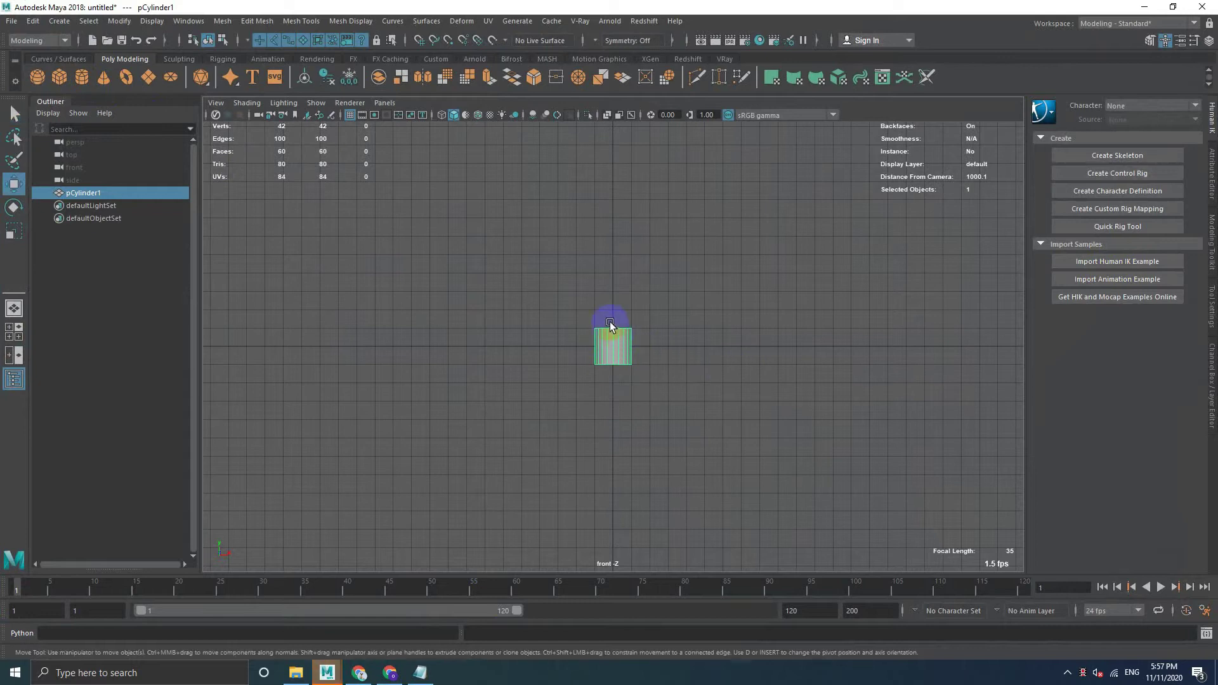
left_click_drag(610, 315, 640, 267)
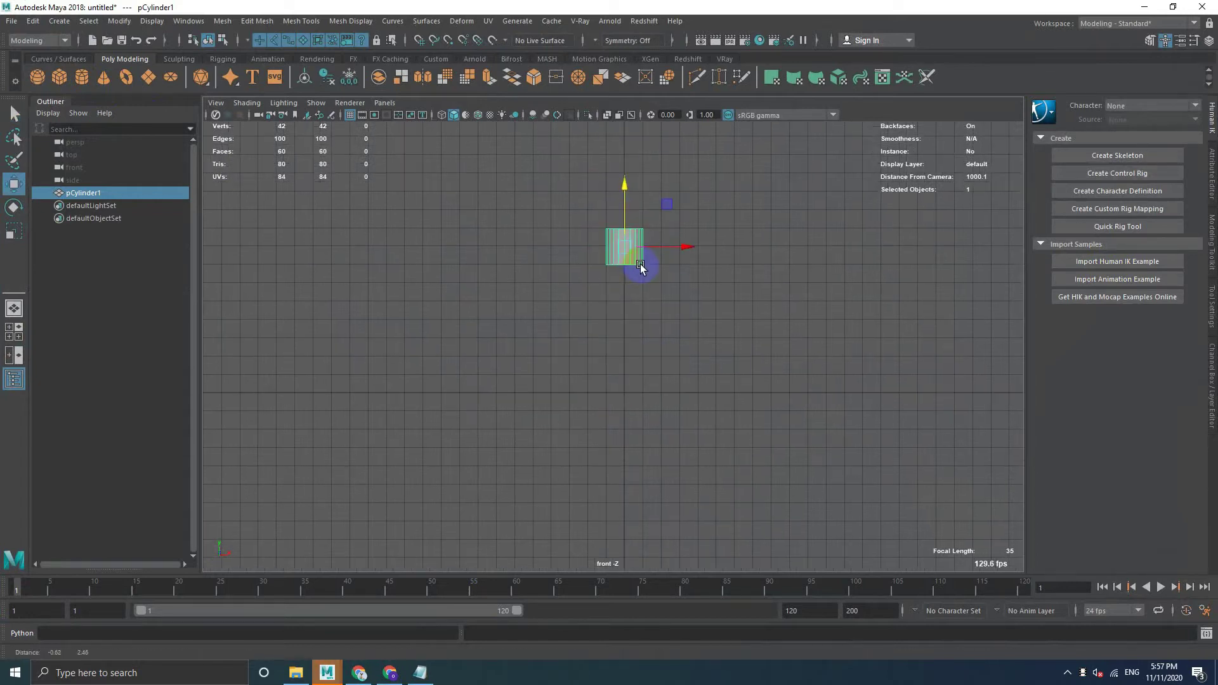
scroll(634, 279, "up", 3)
middle_click_drag(629, 304, 643, 345, "alt")
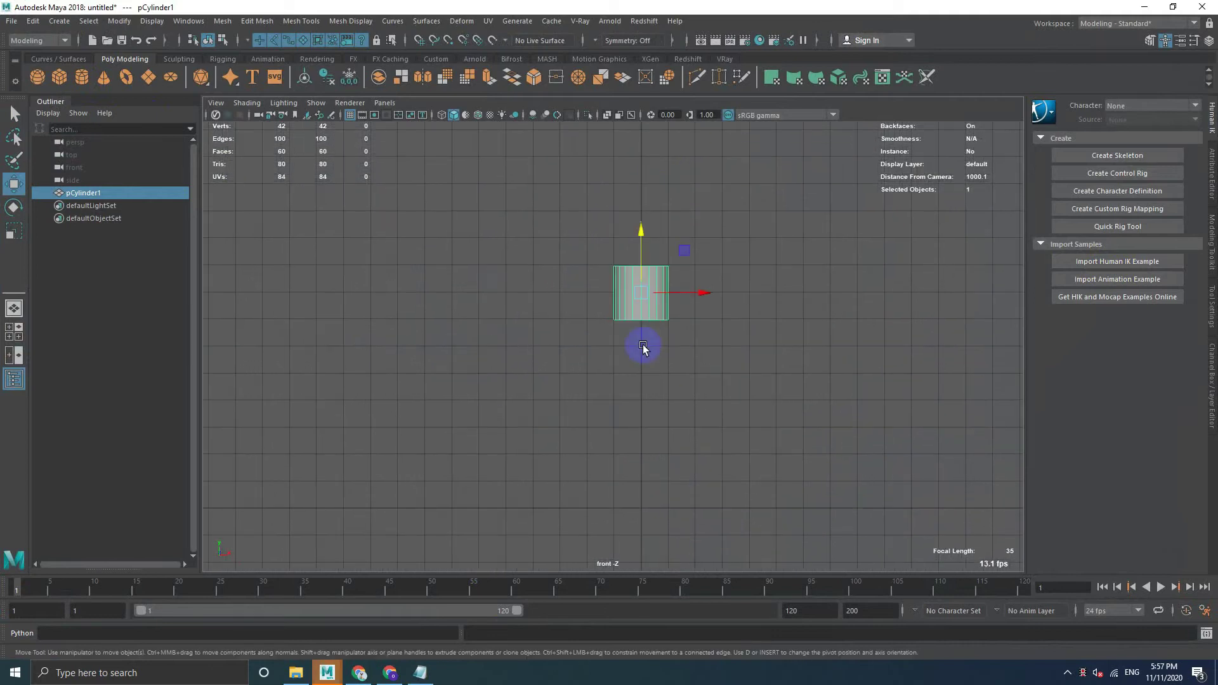
Lower the cylinder's Subdivisions Axis to 15 in the Channel Box.
left_click(1213, 364)
left_click(998, 269)
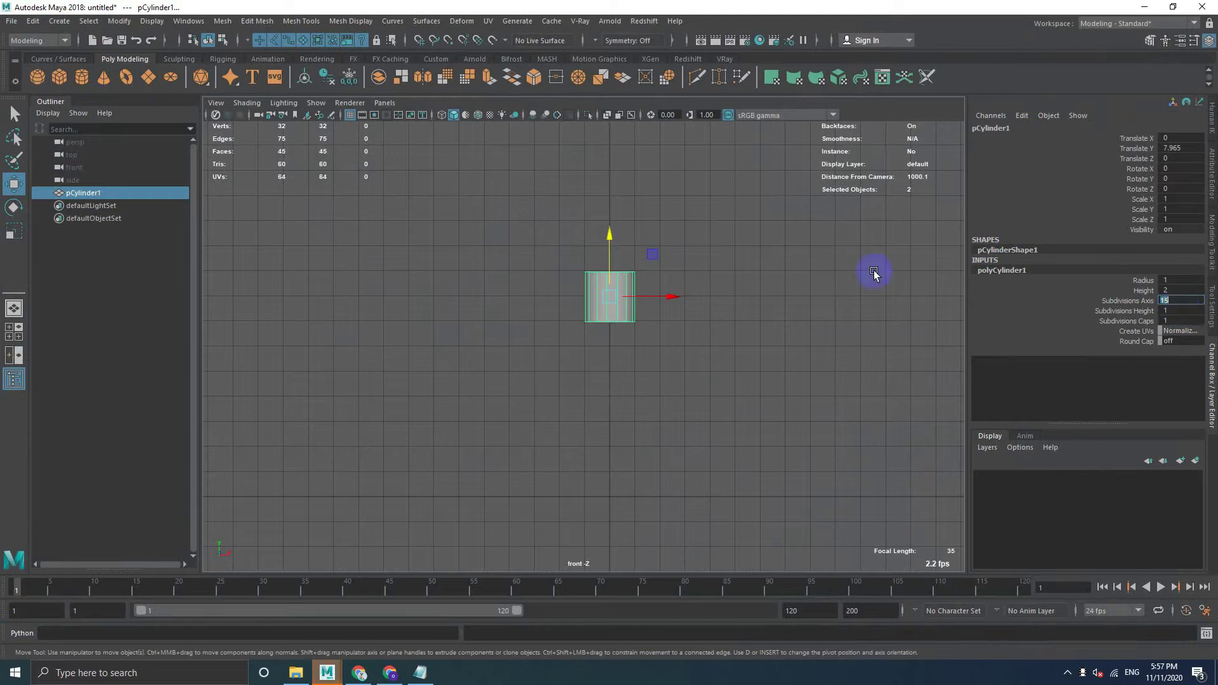
left_click(745, 283)
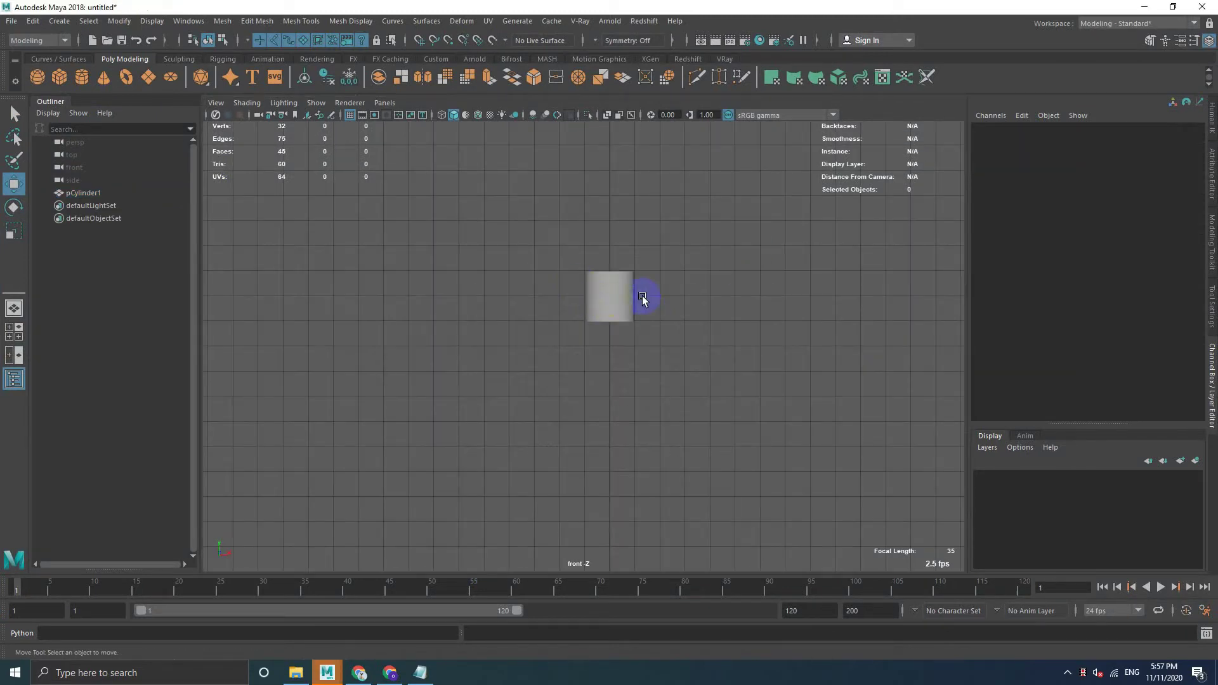
Switch to the perspective view and frame the selected cylinder.
key("space")
key("space")
scroll(581, 221, "up", 3)
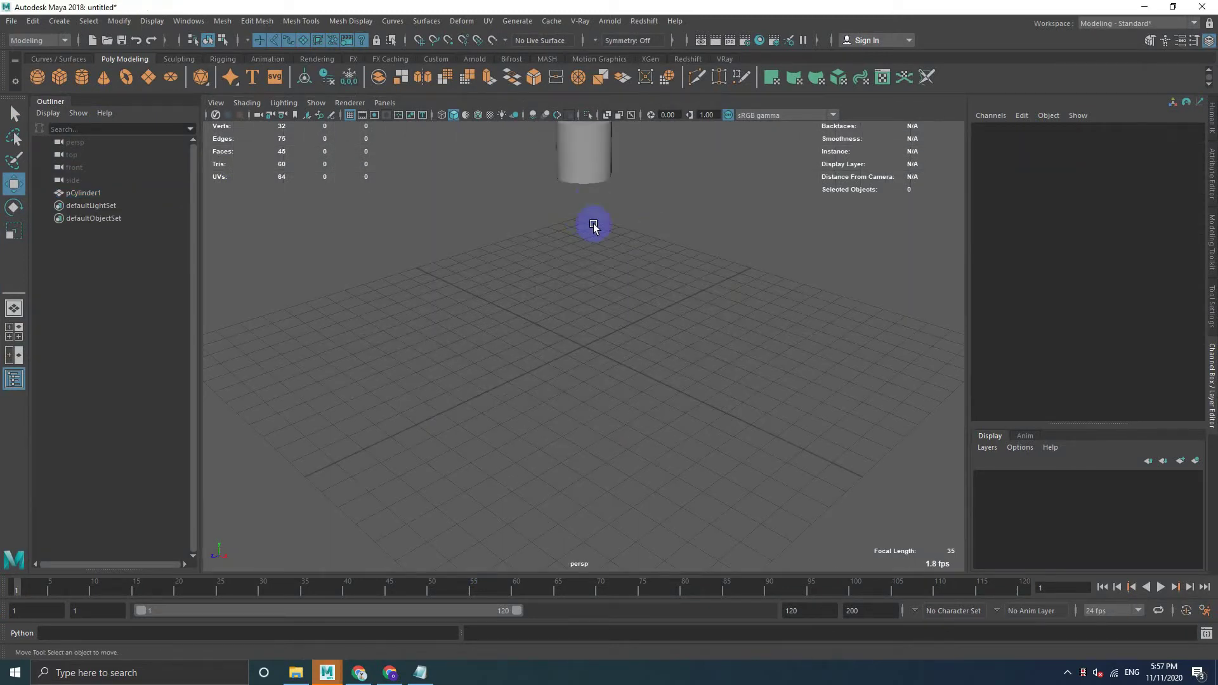
middle_click_drag(593, 227, 611, 326, "alt")
left_click(598, 272)
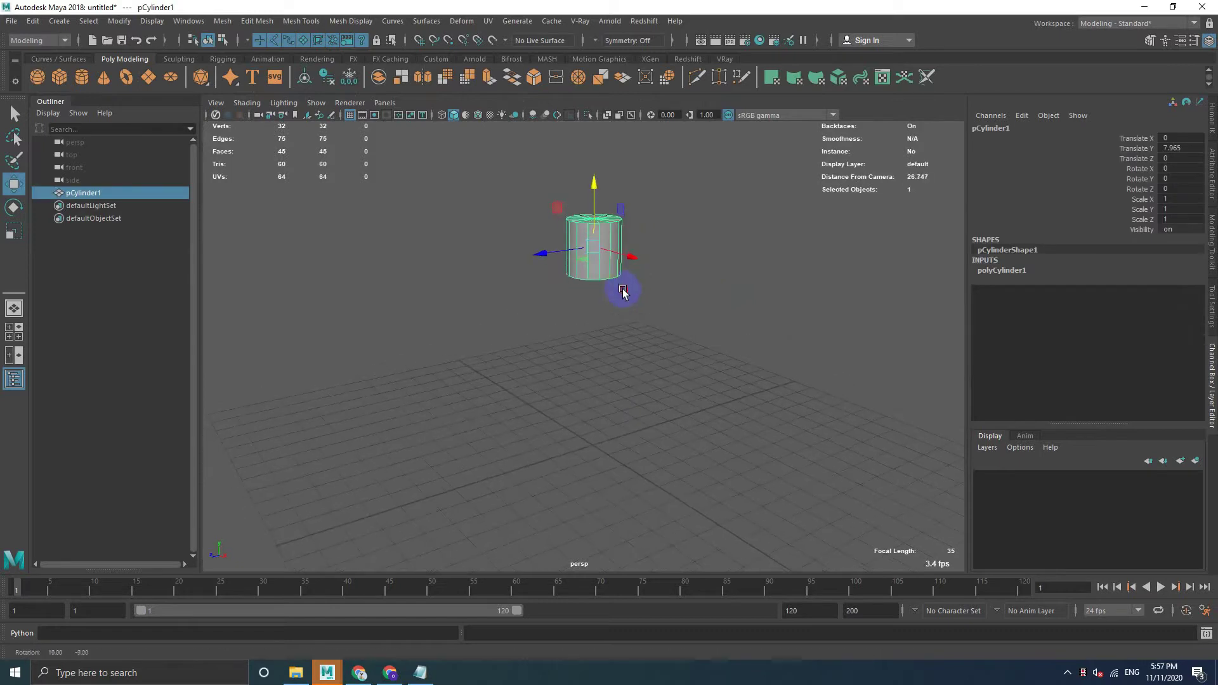
scroll(611, 312, "up", 5)
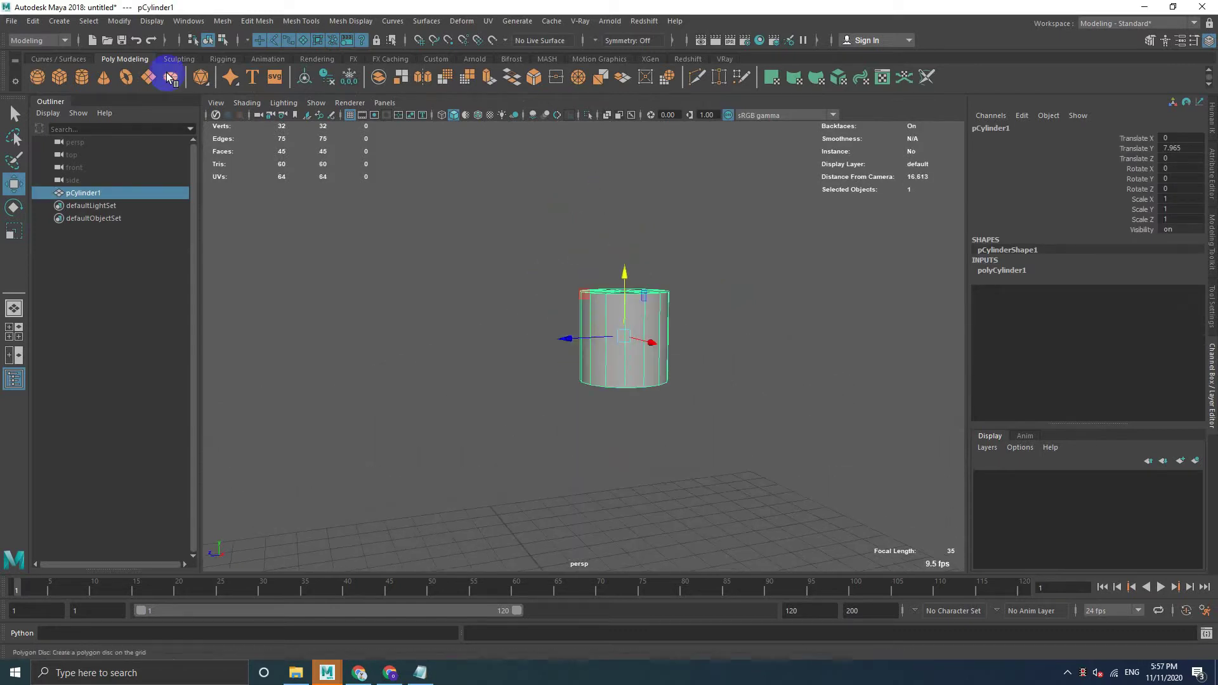
Insert a horizontal edge loop near the cylinder's base with the Custom shelf's Insert Edge Loop tool.
left_click(436, 58)
left_click(104, 76)
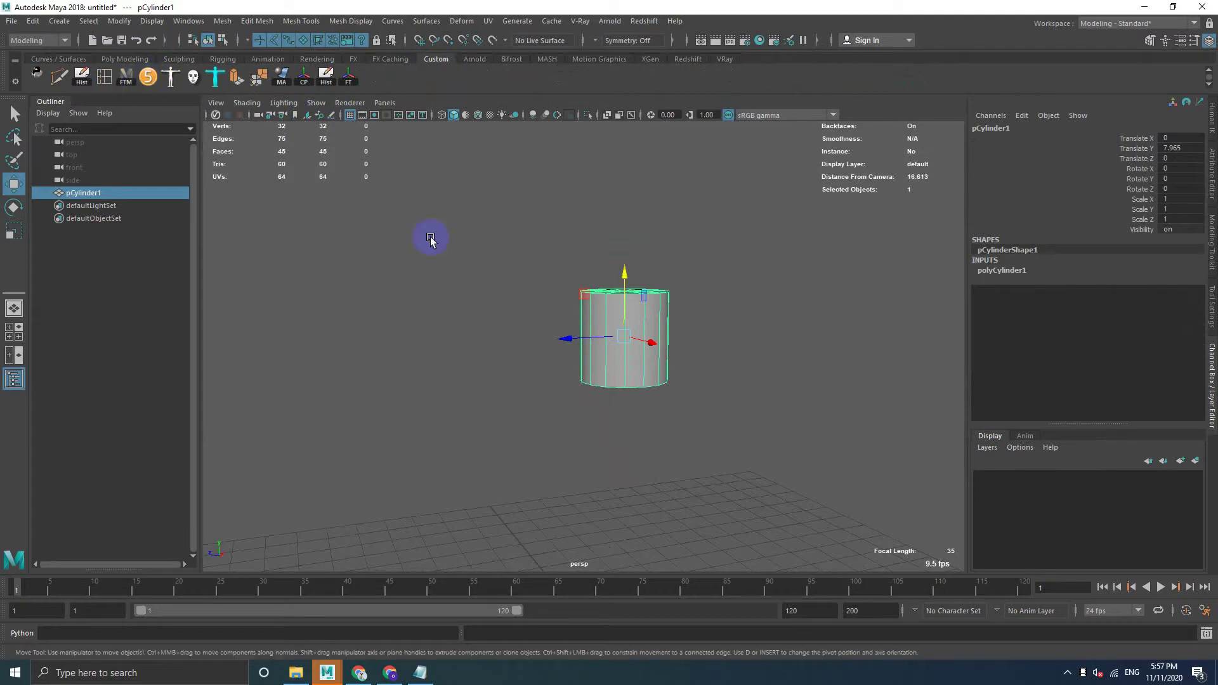
left_click(640, 367)
left_click_drag(638, 367, 640, 371)
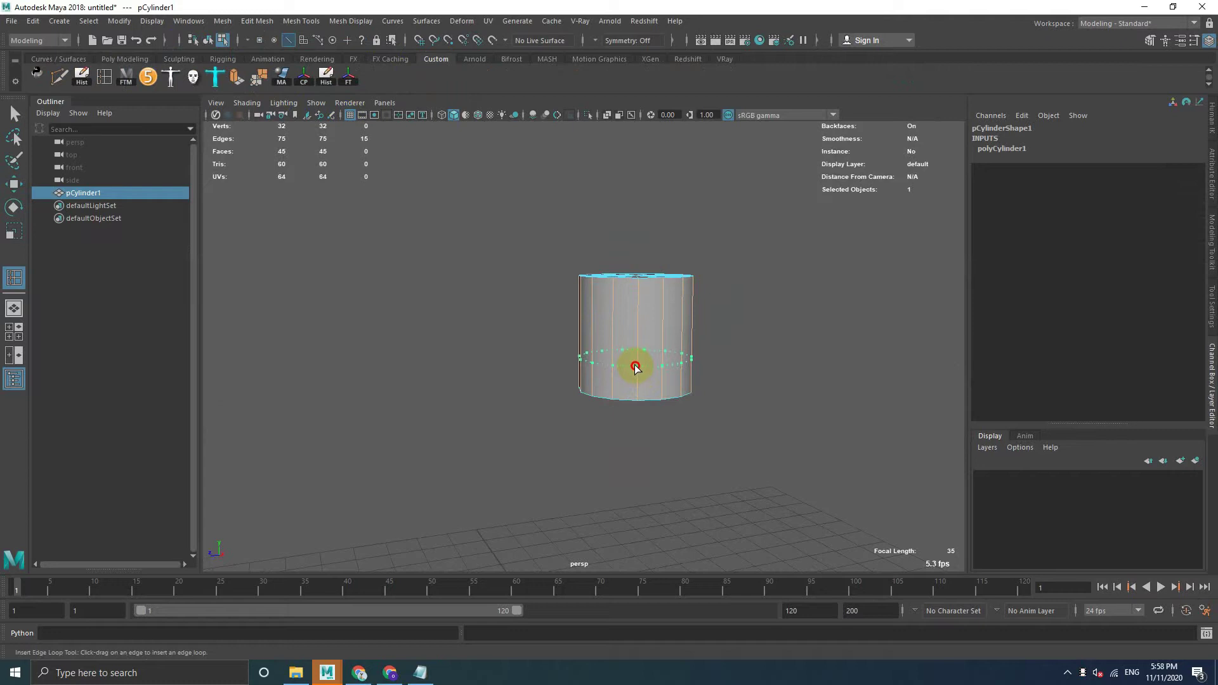
left_click_drag(636, 365, 654, 348, "alt")
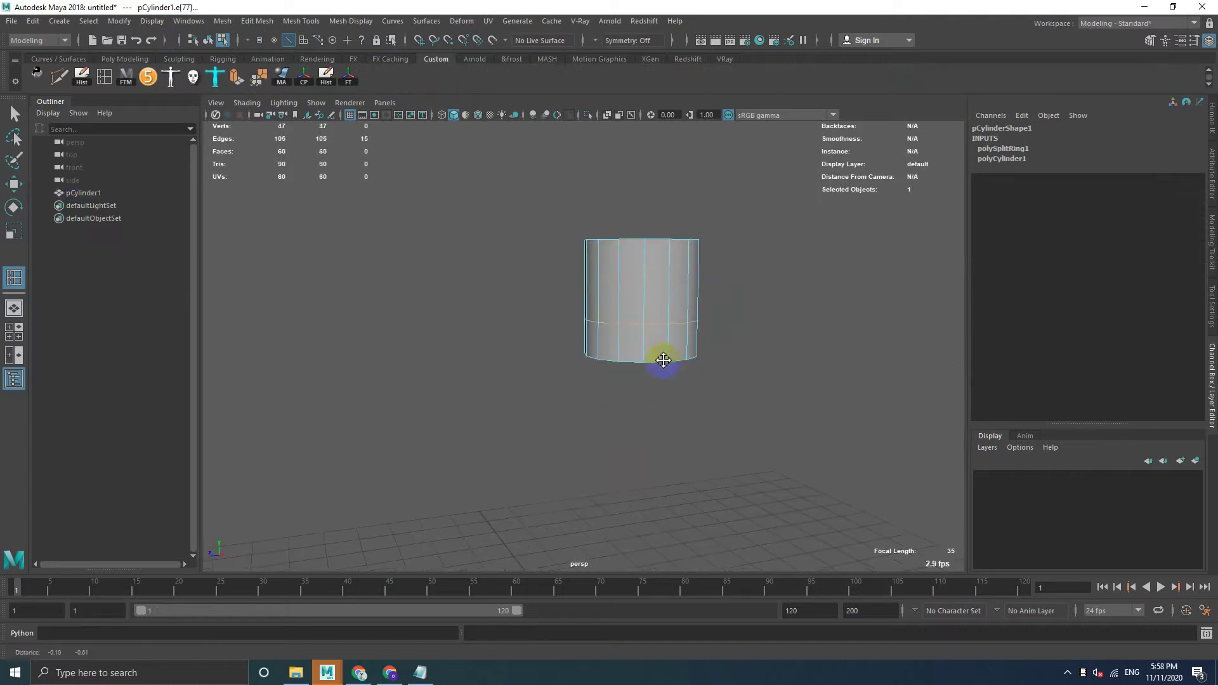
Switch the cylinder to face selection mode.
right_click(649, 322)
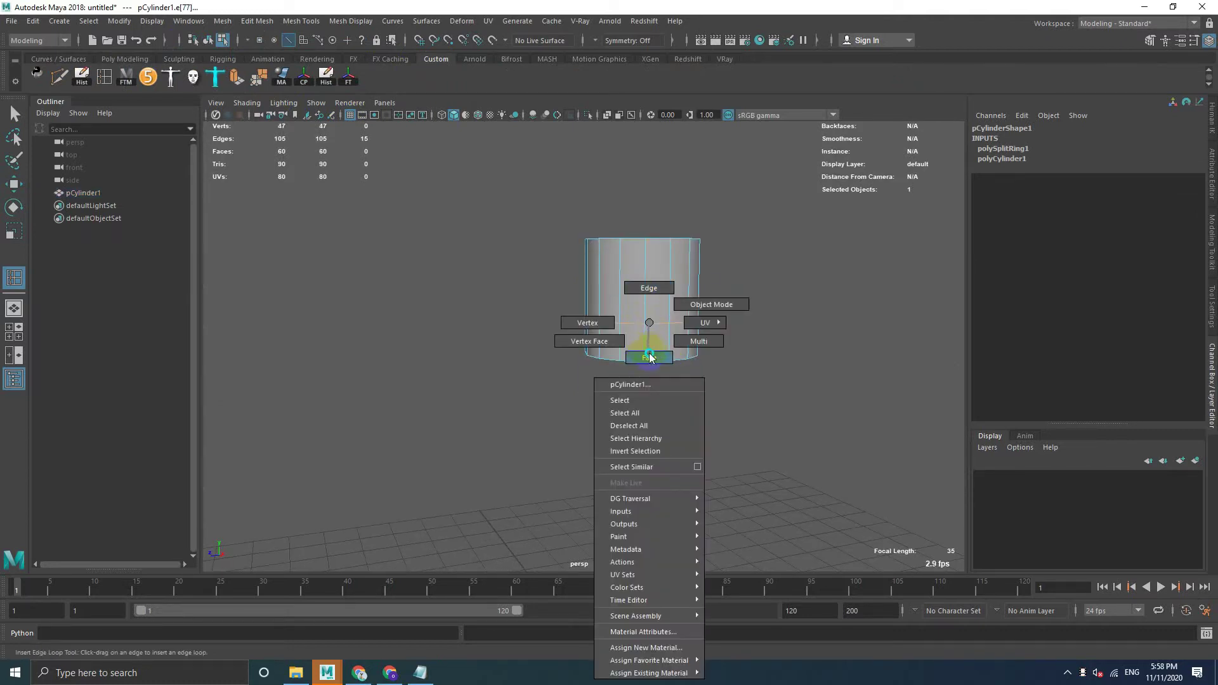
left_click(650, 357)
left_click(14, 113)
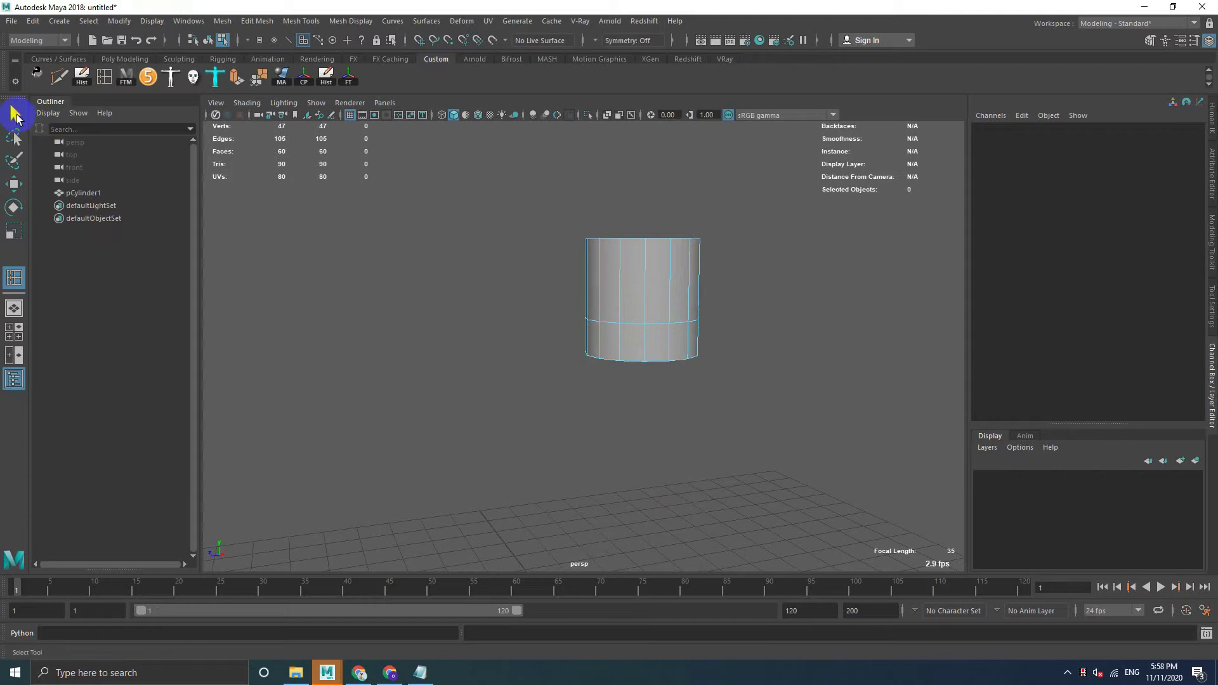
Select ten faces around the cylinder's lower band, orbiting to reach every side.
left_click(607, 350)
mouse_move(641, 355)
left_mouse_down("alt")
mouse_move(624, 373)
mouse_move(424, 333)
mouse_move(533, 341)
mouse_move(505, 345)
left_mouse_up("alt")
left_click(424, 333, "shift")
left_click(533, 340, "shift")
mouse_move(506, 346)
middle_mouse_down("alt")
mouse_move(790, 402)
mouse_move(573, 359)
middle_mouse_up("alt")
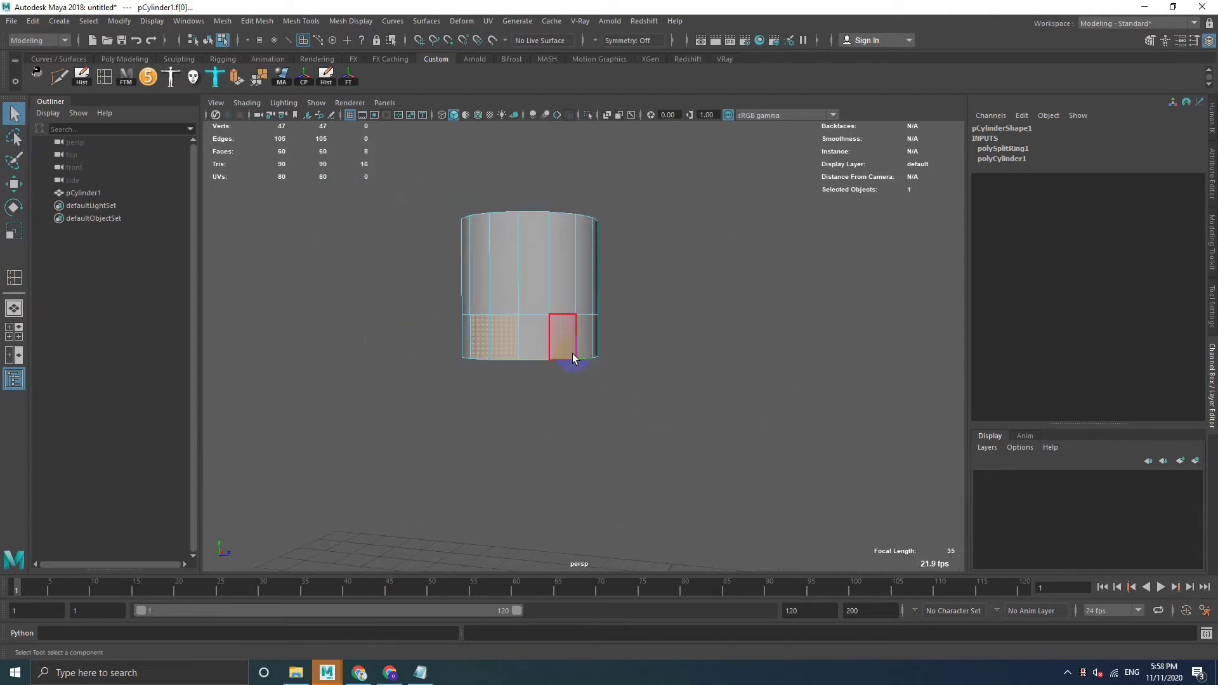
left_click(573, 359, "shift")
left_click(588, 337, "shift")
mouse_move(642, 364)
left_mouse_down("alt")
mouse_move(525, 359)
mouse_move(685, 374)
left_mouse_up("alt")
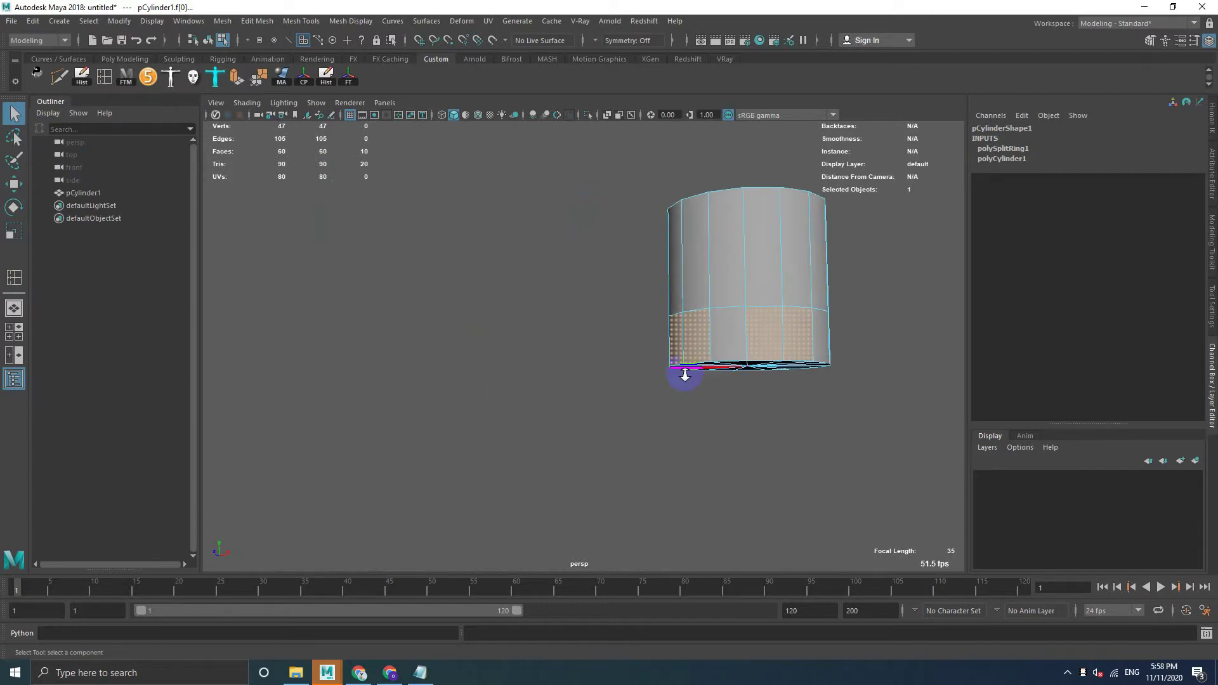
right_click_drag(685, 375, 710, 383, "alt")
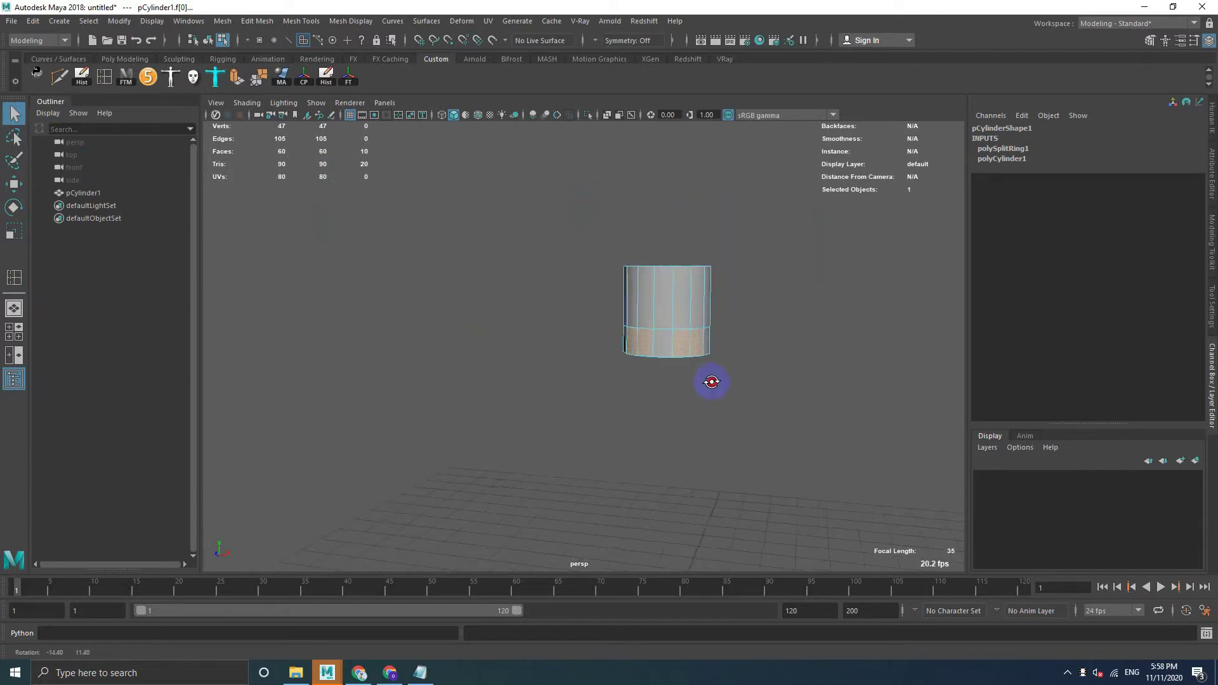
Extrude the lower faces into long, wide radiating arms with Local Translate Z 3.863.
left_click(236, 78)
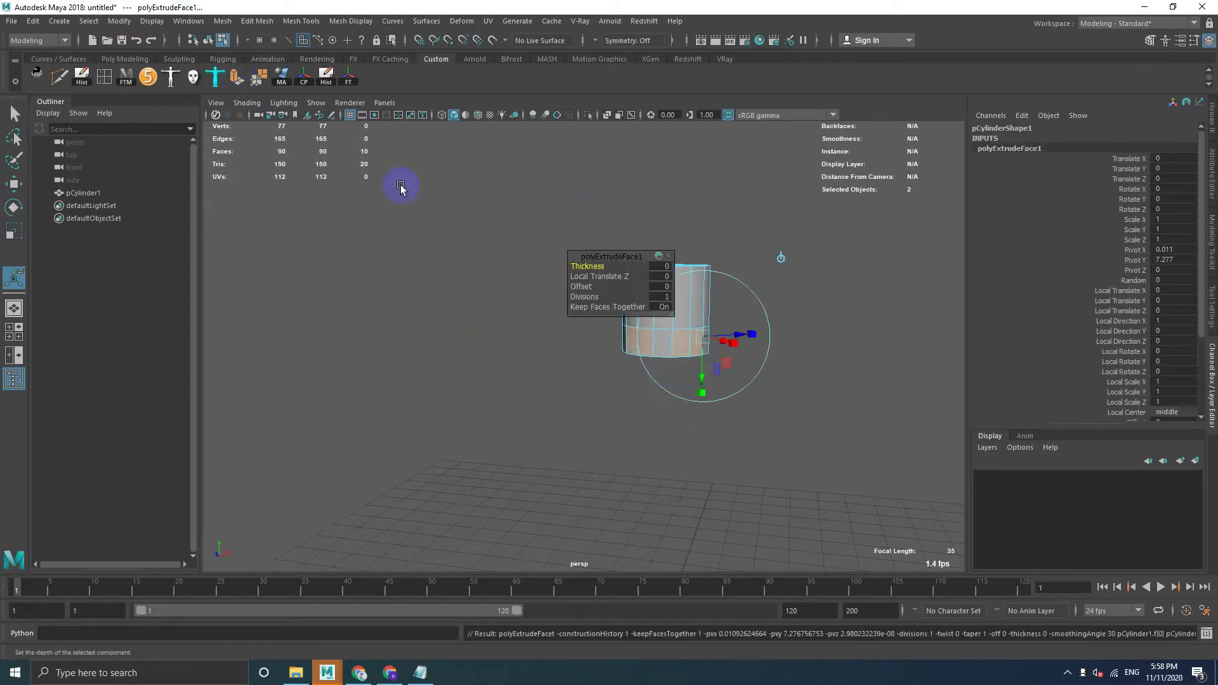
left_click_drag(709, 398, 666, 422, "alt")
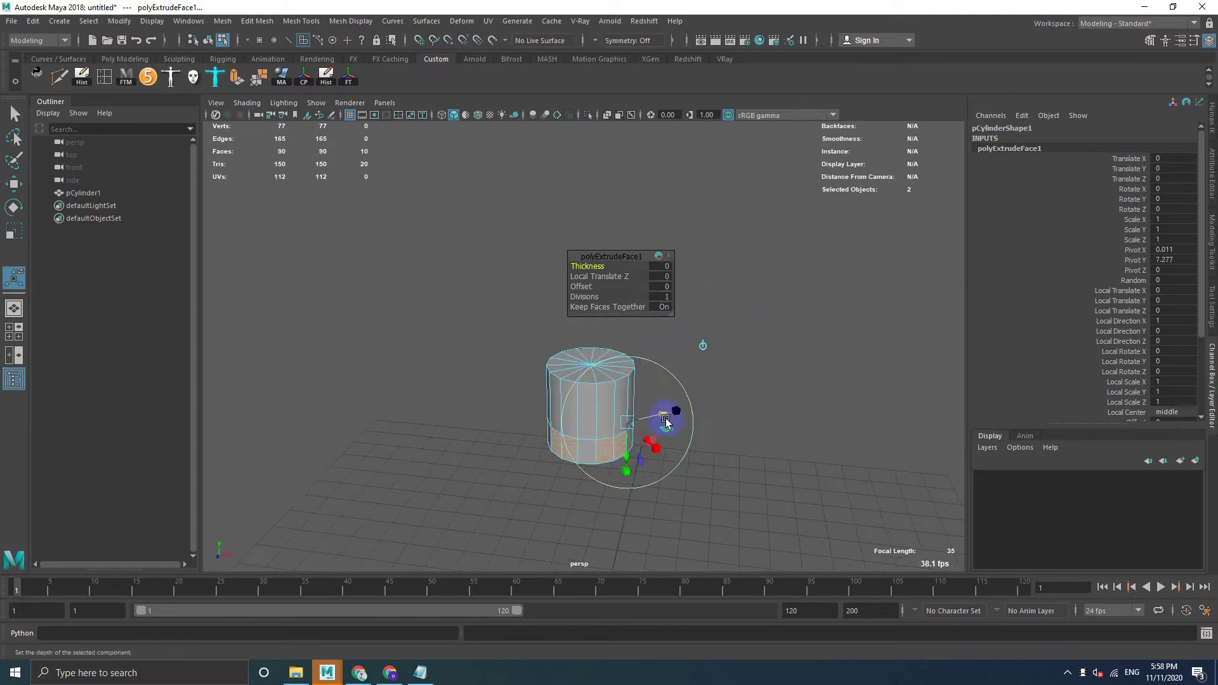
left_click_drag(665, 434, 670, 438)
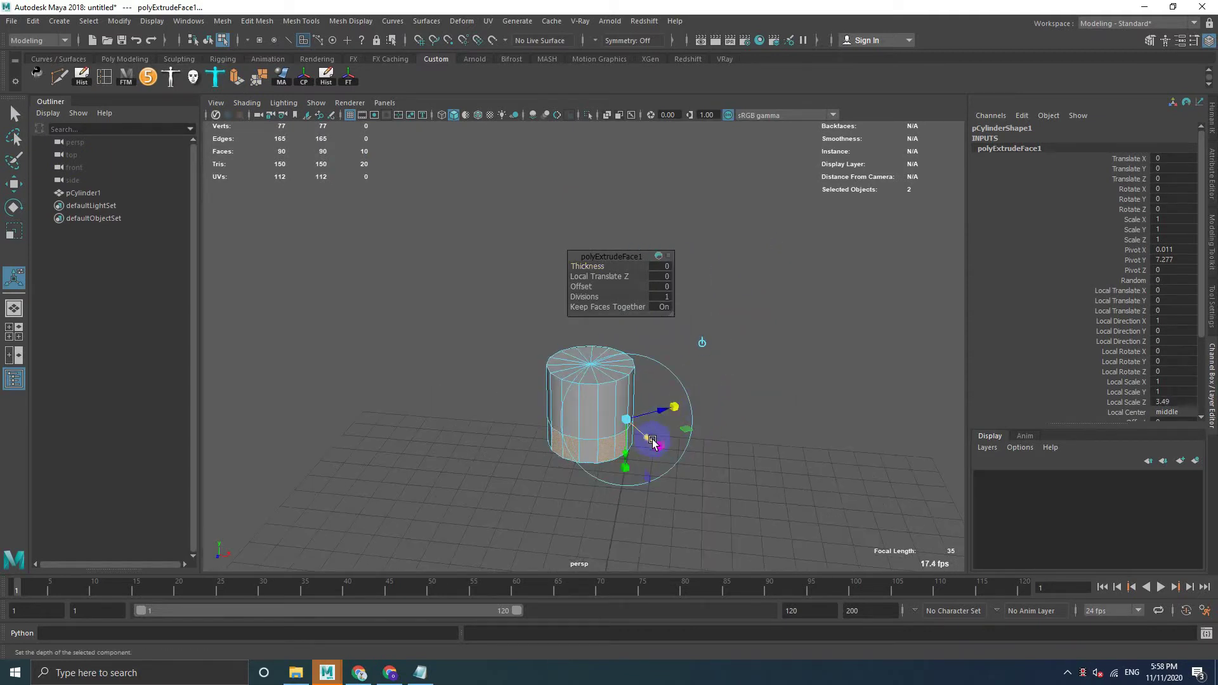
mouse_move(657, 446)
left_mouse_down()
mouse_move(677, 466)
mouse_move(740, 441)
mouse_move(687, 437)
mouse_move(882, 452)
left_mouse_up()
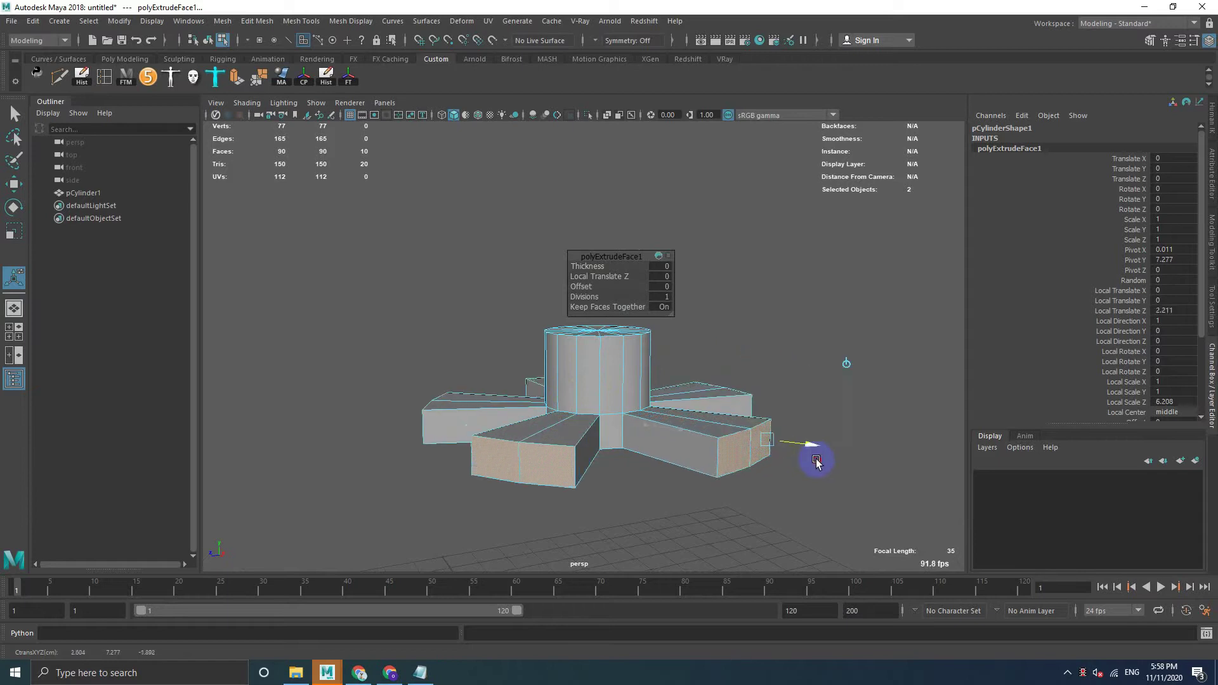
mouse_move(677, 466)
left_mouse_down("alt")
mouse_move(634, 454)
mouse_move(843, 401)
mouse_move(729, 330)
mouse_move(749, 326)
left_mouse_up("alt")
Scale the extruded arms to about 0.5 in Y to make thin fan blades.
key("r")
left_click_drag(767, 372, 703, 330, "alt")
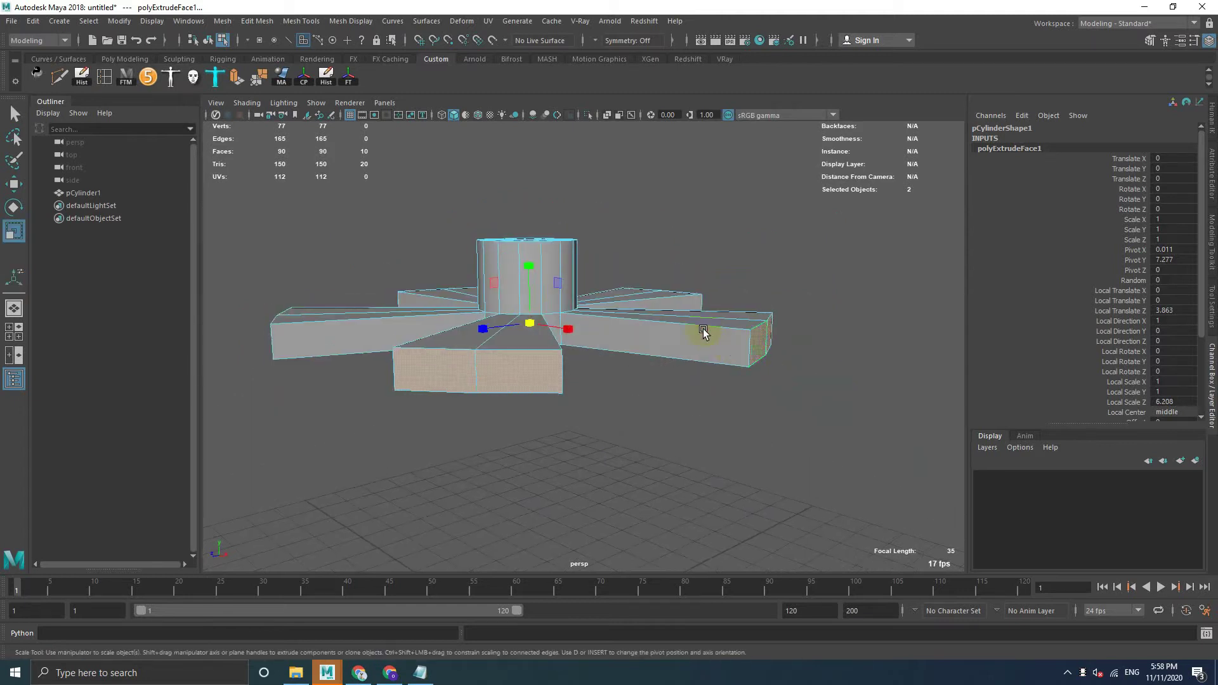
mouse_move(526, 280)
left_mouse_down()
mouse_move(530, 298)
mouse_move(778, 255)
mouse_move(736, 303)
mouse_move(540, 343)
mouse_move(535, 313)
mouse_move(546, 321)
left_mouse_up()
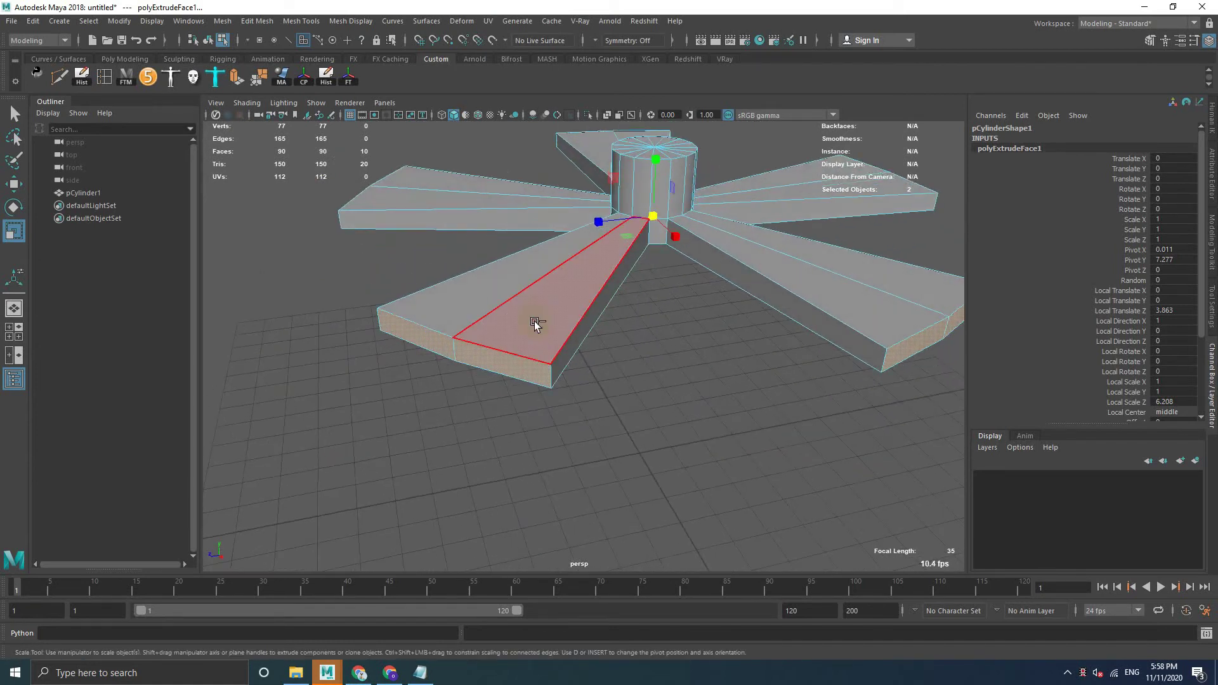
Save the scene and zoom out to view the whole fan.
key("ctrl+s")
left_click(920, 574)
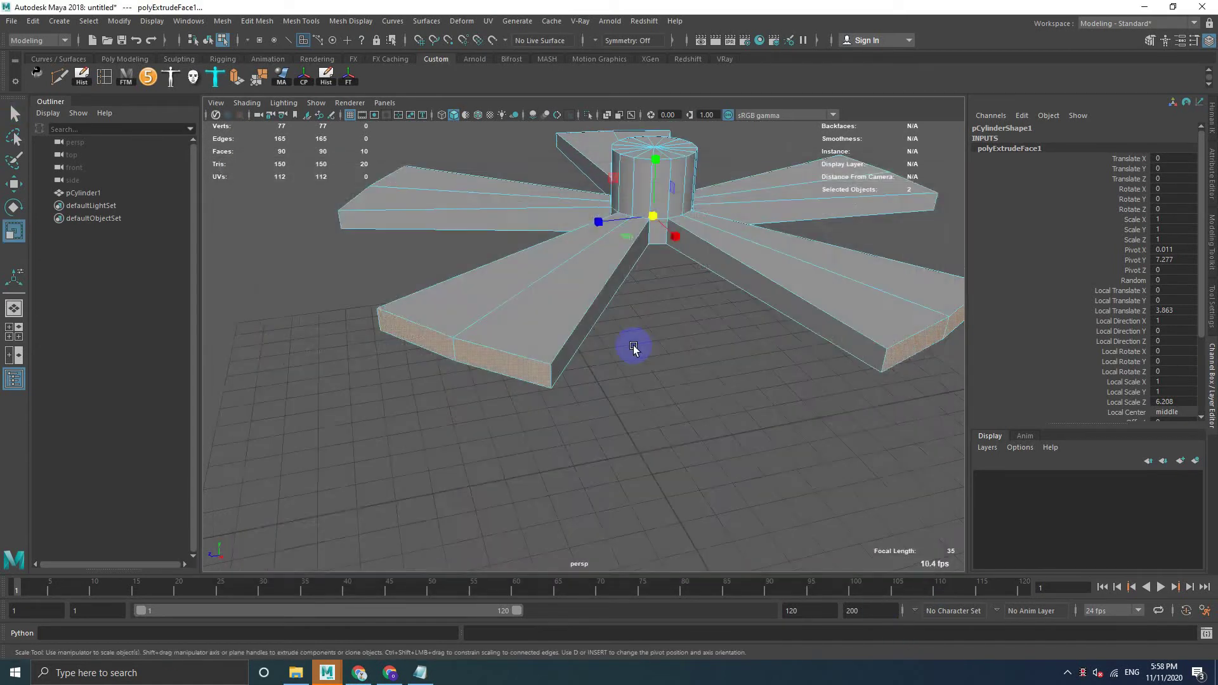
mouse_move(633, 349)
right_mouse_down("alt")
mouse_move(671, 307)
mouse_move(625, 381)
right_mouse_up("alt")
mouse_move(625, 380)
left_mouse_down("alt")
mouse_move(579, 313)
mouse_move(604, 266)
left_mouse_up("alt")
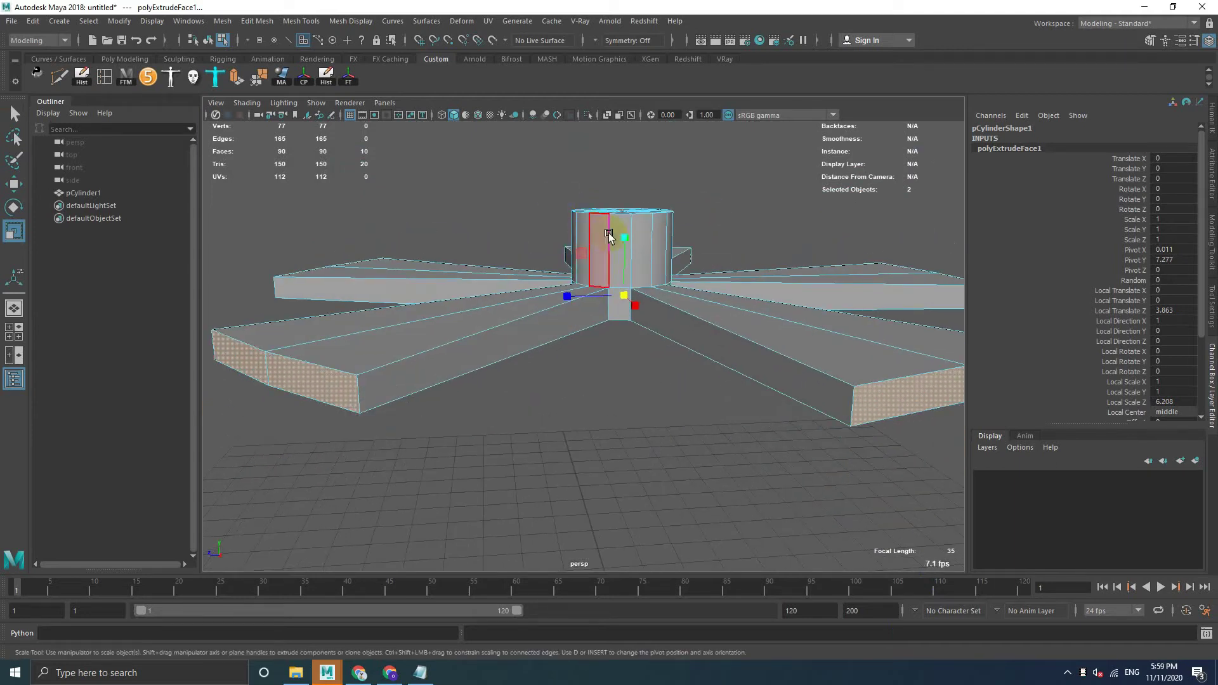
Insert an edge loop near the hub's top and select a hub face in face mode.
left_click(104, 77)
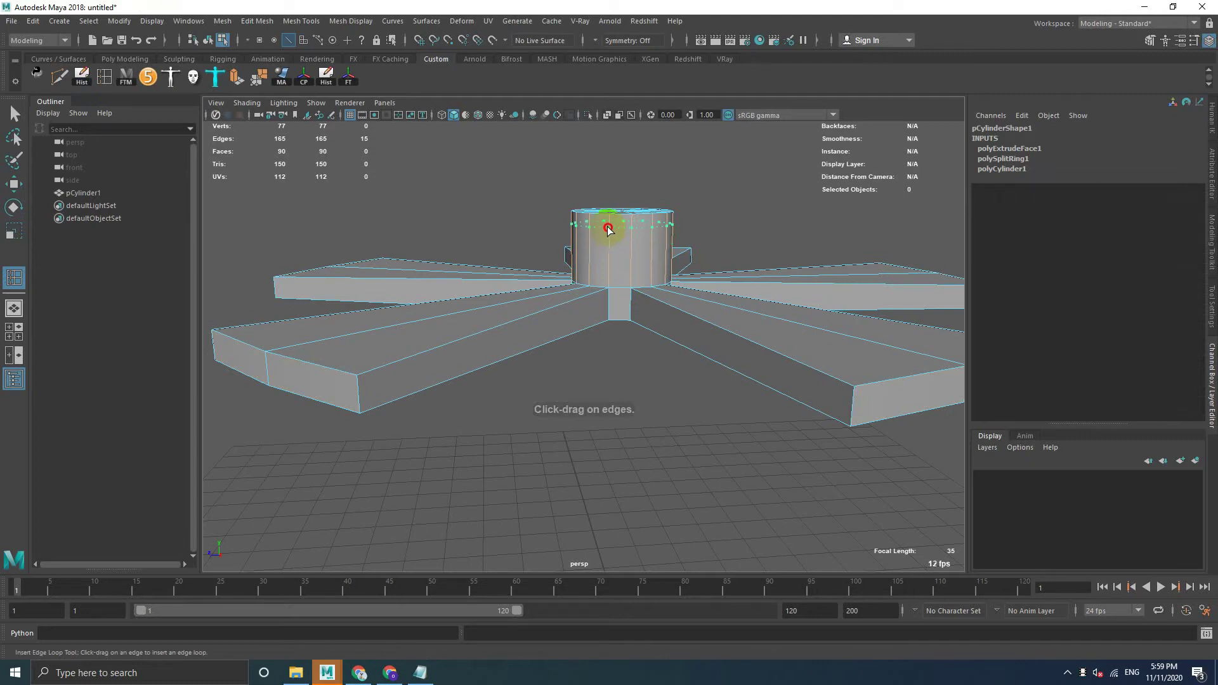
left_click(607, 230)
right_click(608, 254)
left_click(617, 286)
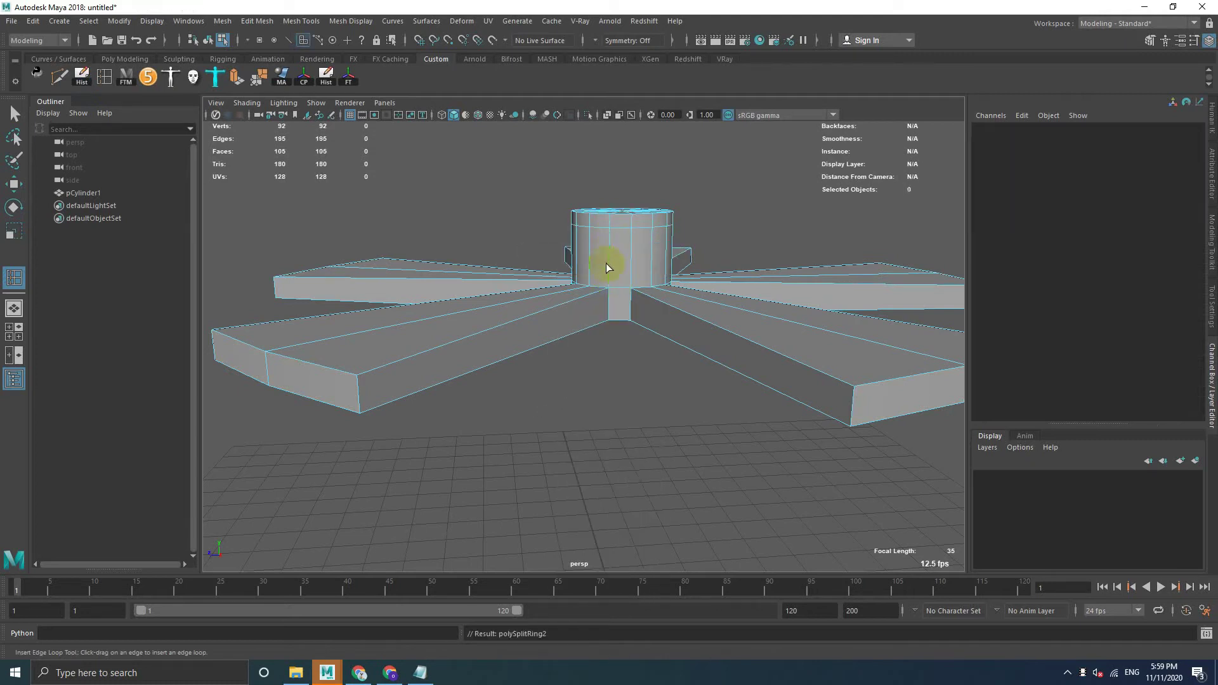
left_click(15, 113)
scroll(640, 233, "up", 2)
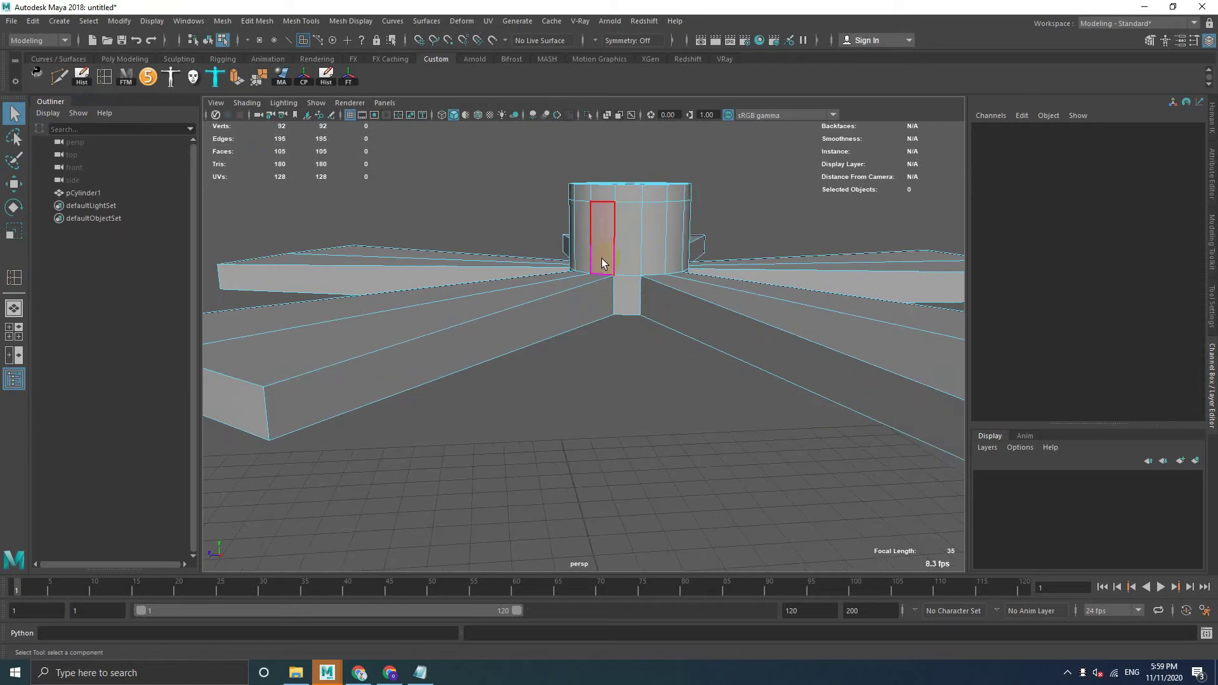
left_click(604, 254)
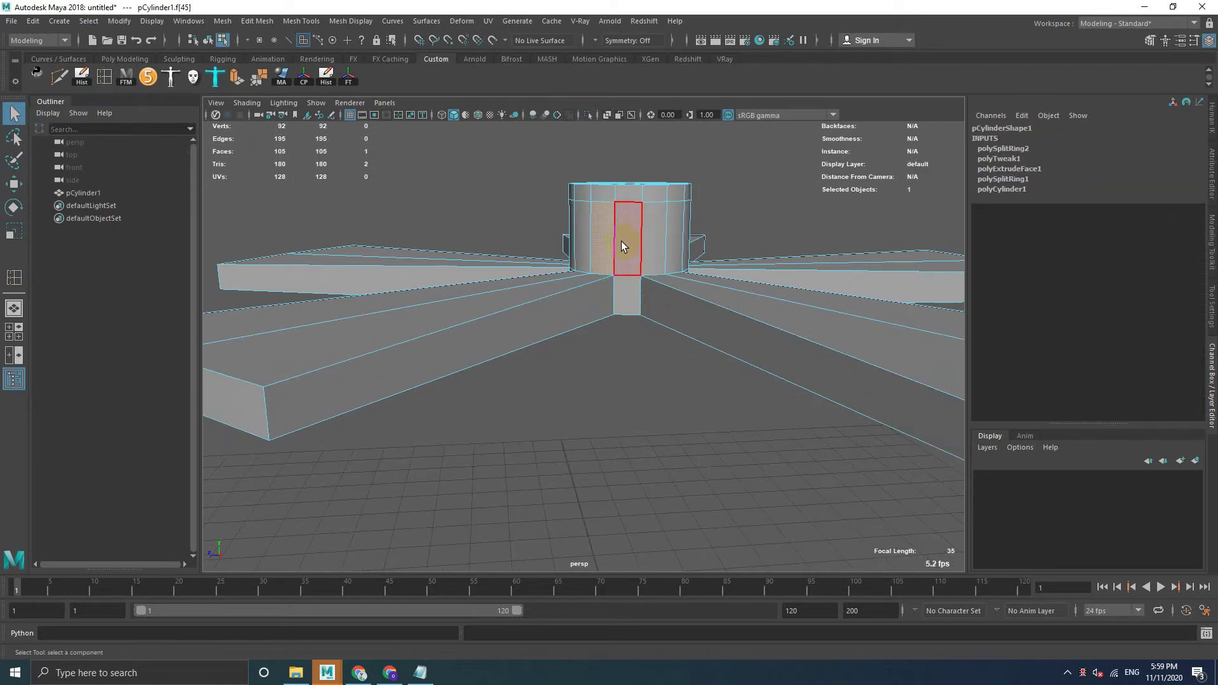
right_click(597, 195)
Select the hub's top vertex ring, scale it slightly, and undo the raise.
left_click(548, 194)
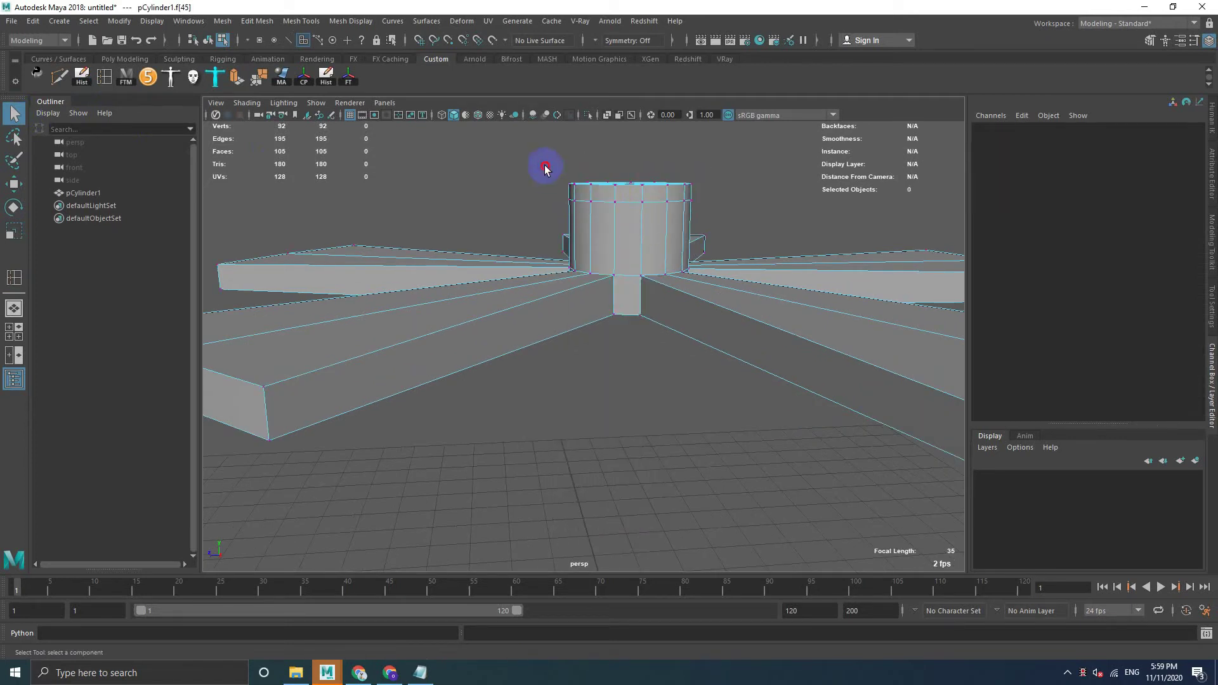
mouse_move(543, 167)
left_mouse_down()
mouse_move(703, 185)
mouse_move(646, 212)
mouse_move(653, 227)
left_mouse_up()
key("r")
left_click_drag(641, 181, 646, 413)
key("w")
mouse_move(637, 335)
left_mouse_down("alt")
mouse_move(623, 184)
mouse_move(636, 345)
mouse_move(612, 319)
left_mouse_up("alt")
key("ctrl+z")
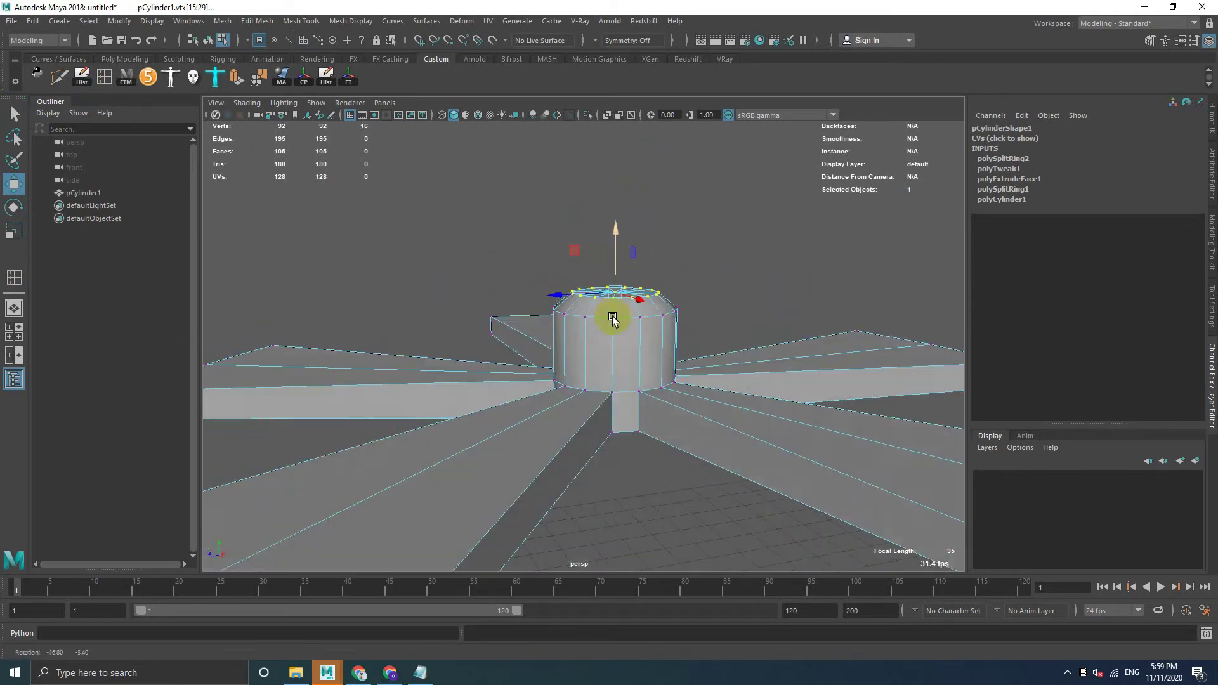
Scale the hub's top edge ring inward to about 0.733 so the hub tapers.
right_click_drag(613, 319, 621, 283)
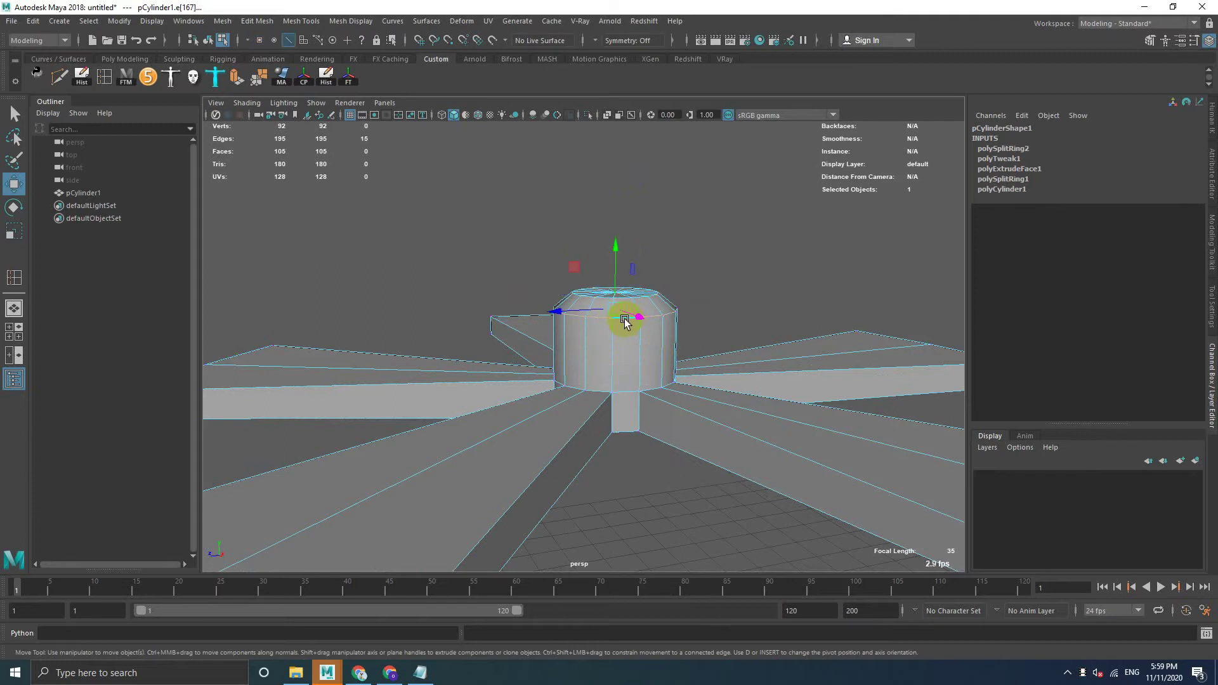
key("r")
mouse_move(620, 314)
left_mouse_down()
mouse_move(582, 312)
mouse_move(634, 321)
mouse_move(671, 308)
left_mouse_up()
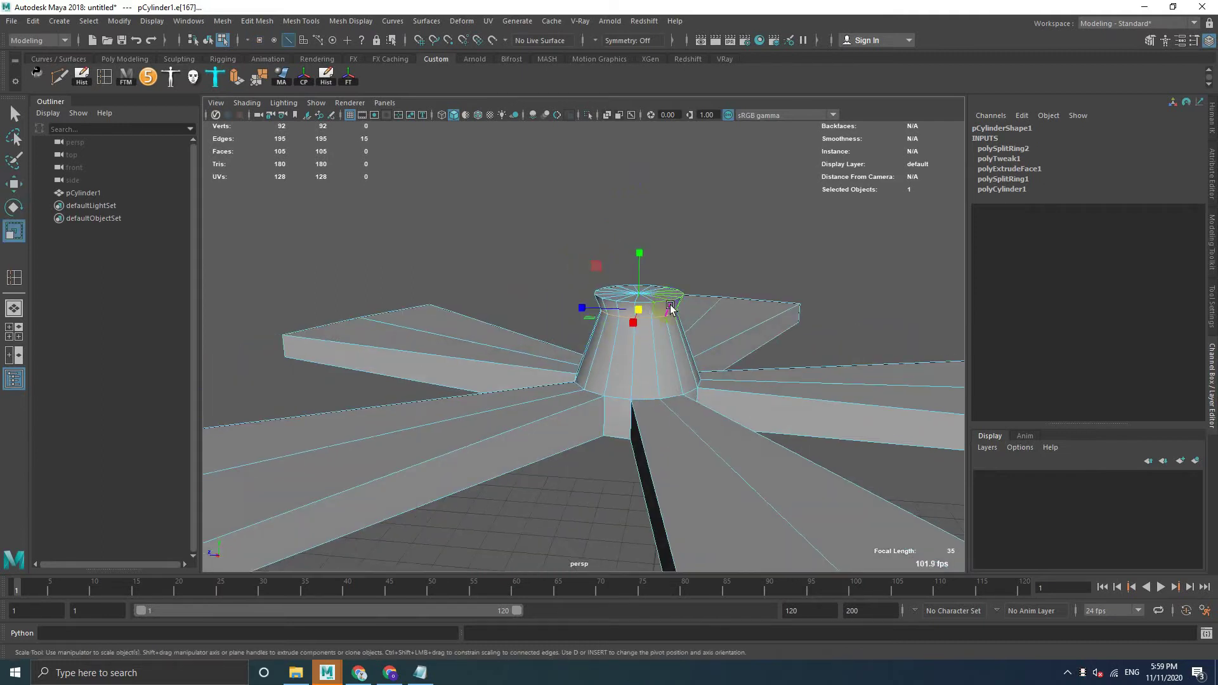
left_click(512, 212)
mouse_move(511, 212)
left_mouse_down("alt")
mouse_move(592, 269)
mouse_move(444, 331)
mouse_move(647, 367)
mouse_move(673, 323)
mouse_move(658, 388)
left_mouse_up("alt")
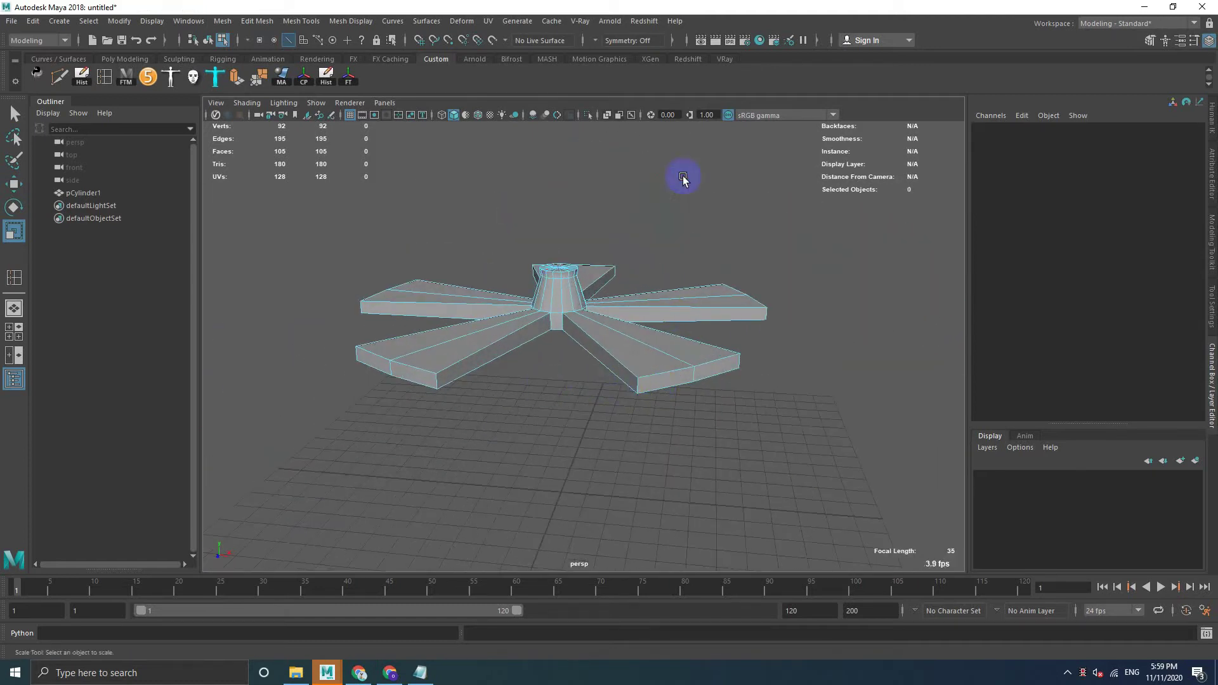
middle_click_drag(571, 332, 620, 307, "alt")
Reselect the whole mesh in object mode, freeze its transformations, and delete its history.
key("F8")
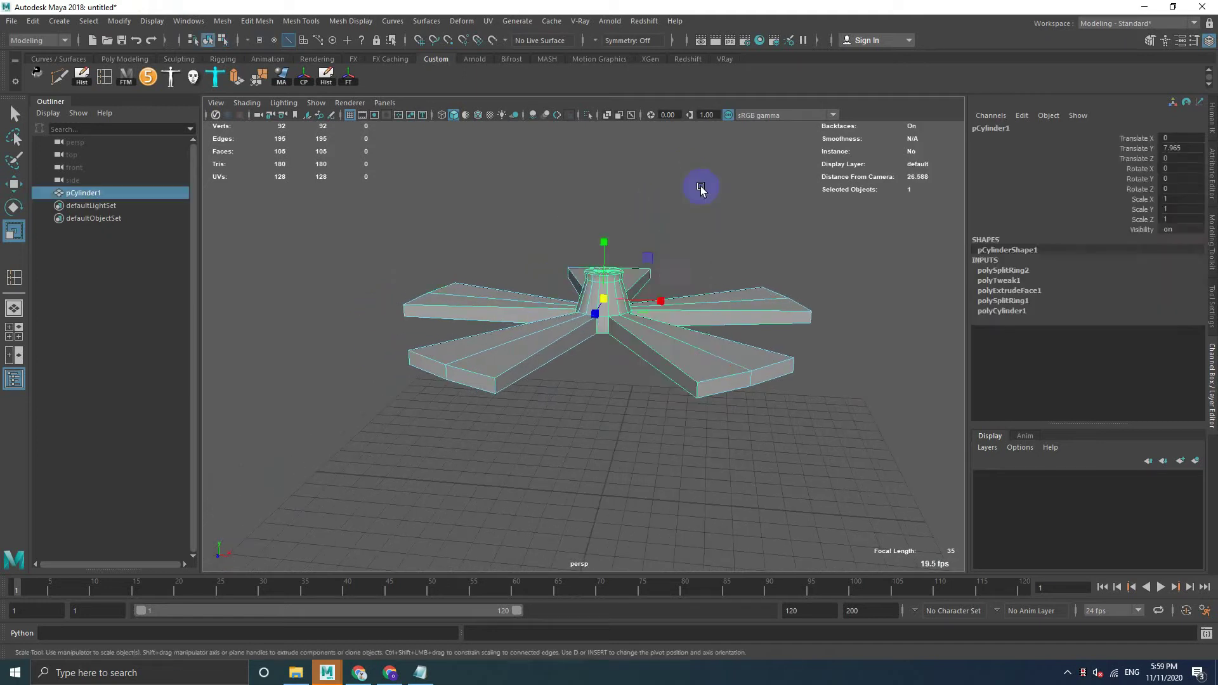
left_click(701, 189)
left_click(658, 338)
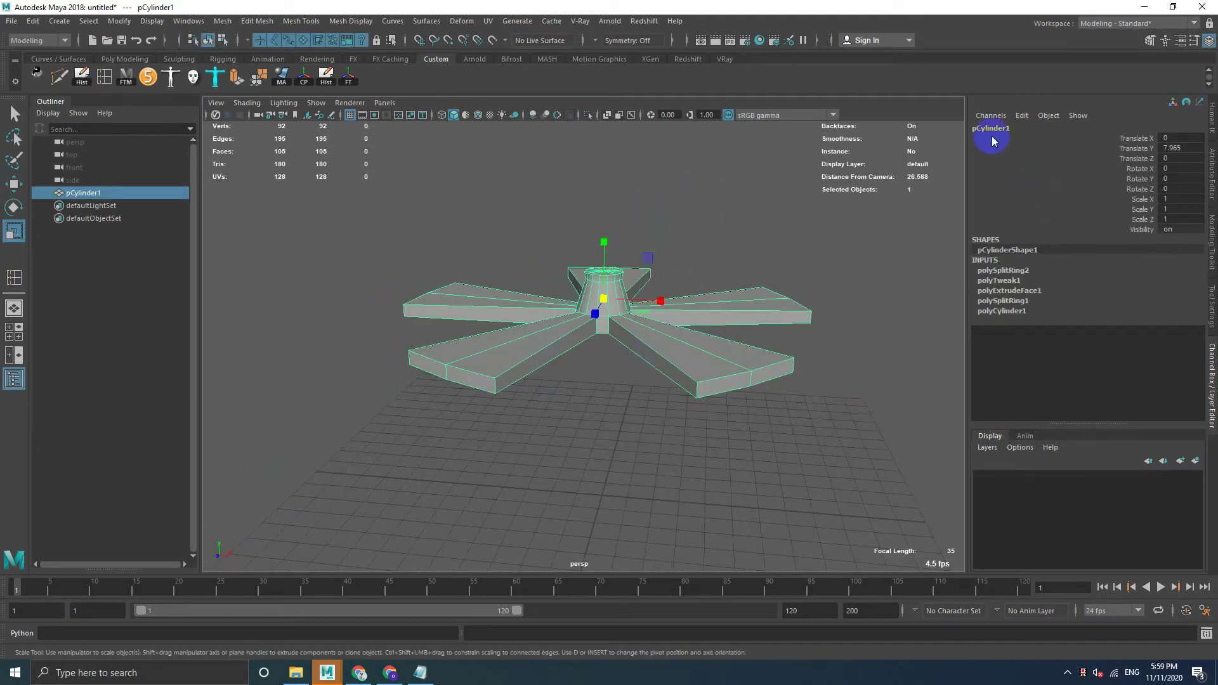
left_click(349, 76)
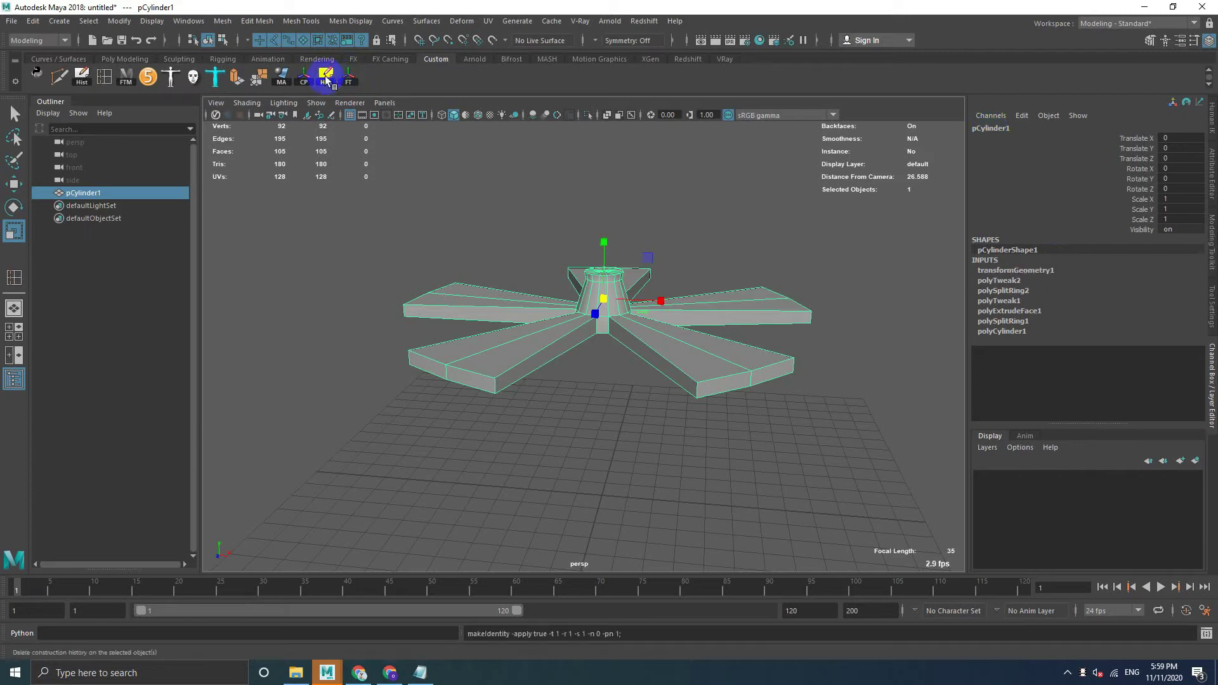
left_click(640, 155)
left_click(565, 264)
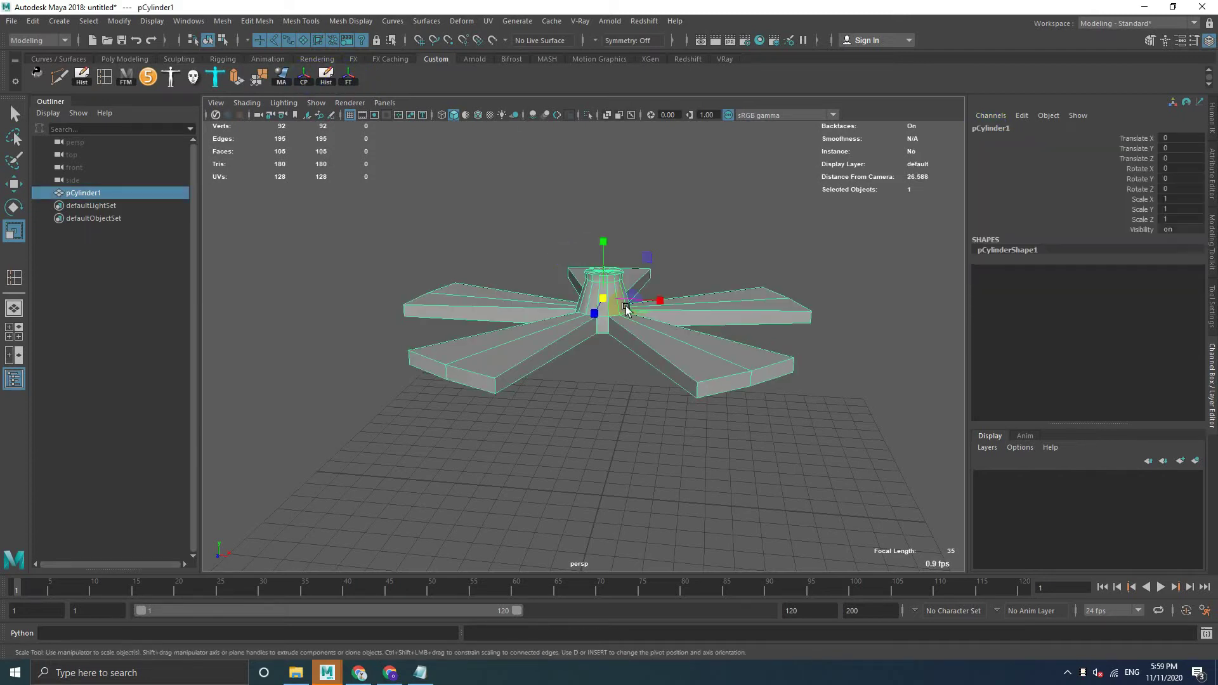
mouse_move(565, 264)
left_mouse_down("alt")
mouse_move(570, 311)
mouse_move(509, 272)
mouse_move(448, 273)
mouse_move(462, 290)
left_mouse_up("alt")
Rename pCylinder1 to 'fan' in the Channel Box, then start Edit > Add Attribute.
double_click(991, 129)
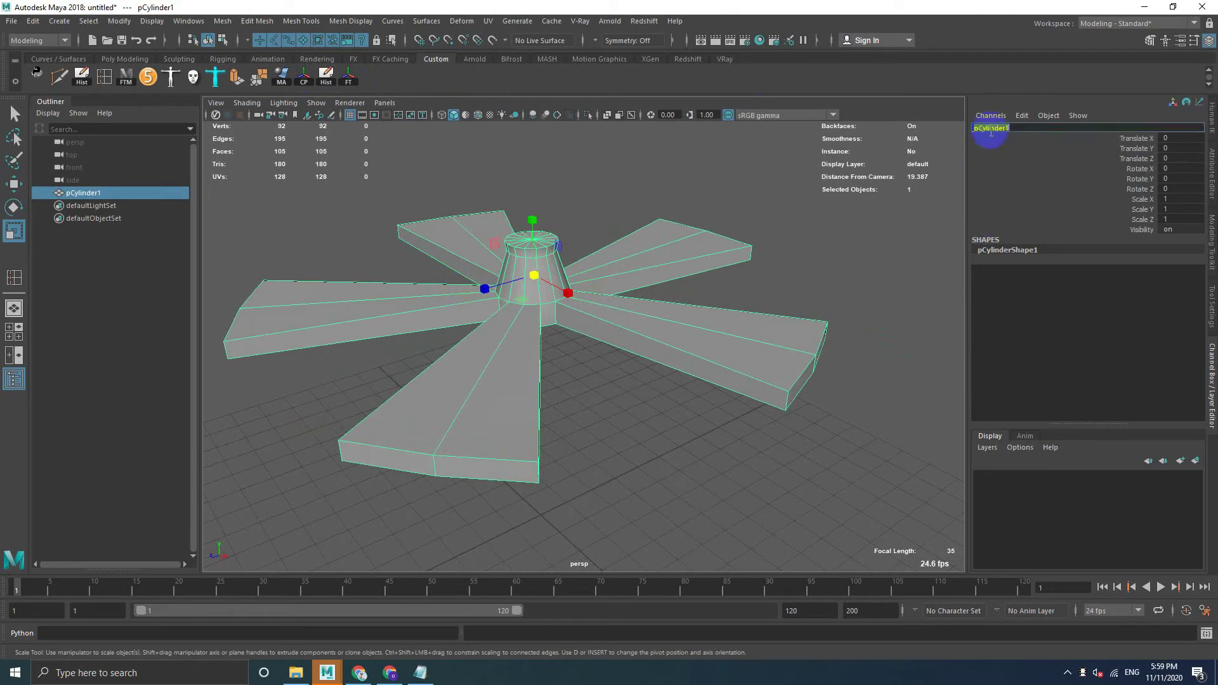
type("fan")
key("Return")
left_click(803, 280)
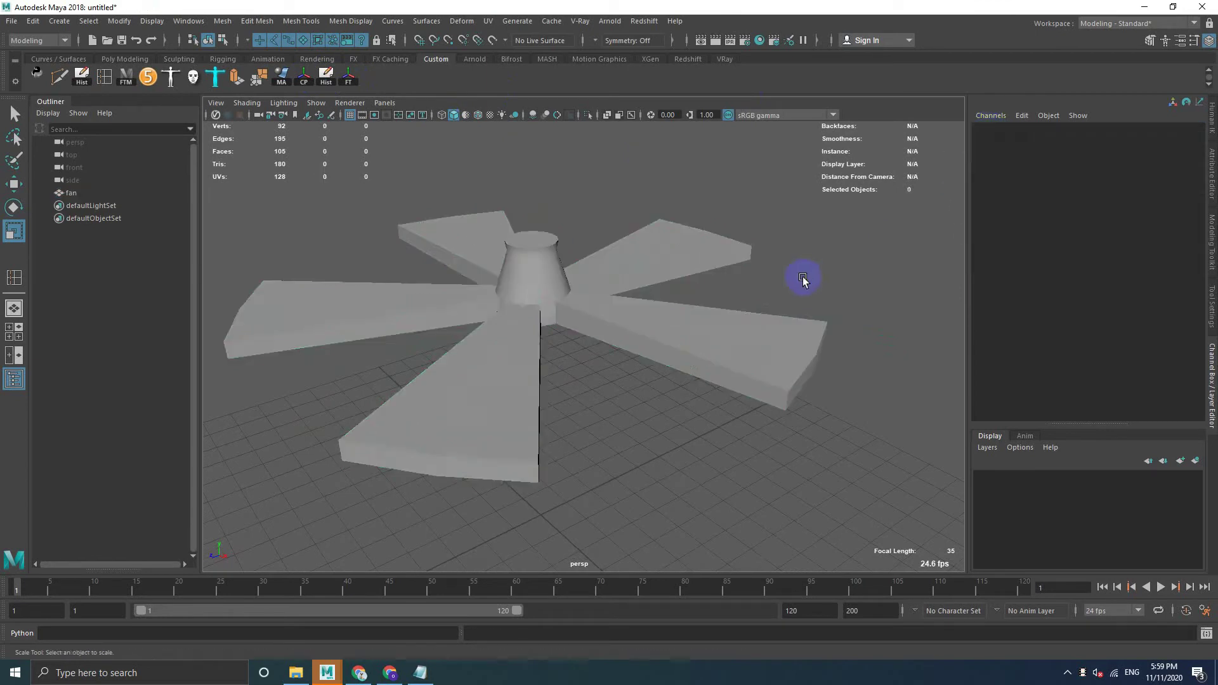
mouse_move(803, 279)
left_mouse_down("alt")
mouse_move(646, 353)
mouse_move(595, 323)
left_mouse_up("alt")
left_click(595, 324)
mouse_move(693, 352)
left_mouse_down("alt")
mouse_move(729, 383)
mouse_move(797, 304)
left_mouse_up("alt")
left_click(797, 304)
left_click(710, 337)
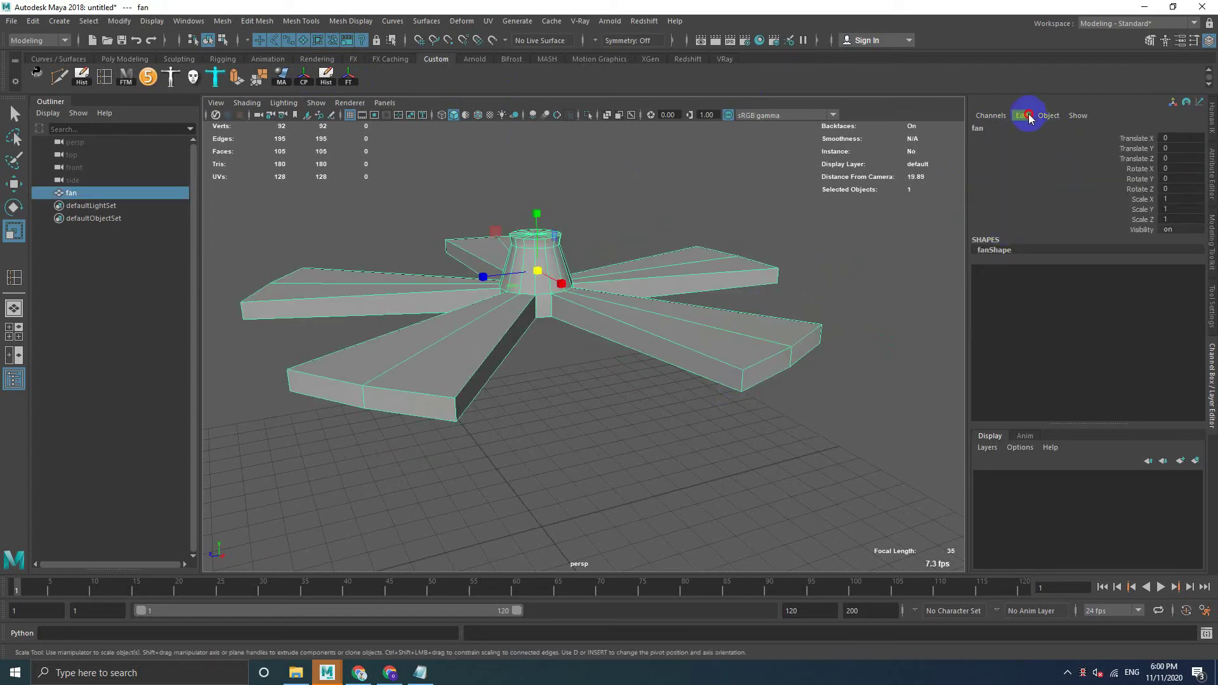
left_click(1021, 115)
left_click(1050, 223)
Add a keyable integer 'speed' attribute to fan with minimum 0 and maximum 8.
left_click(660, 214)
type("speed")
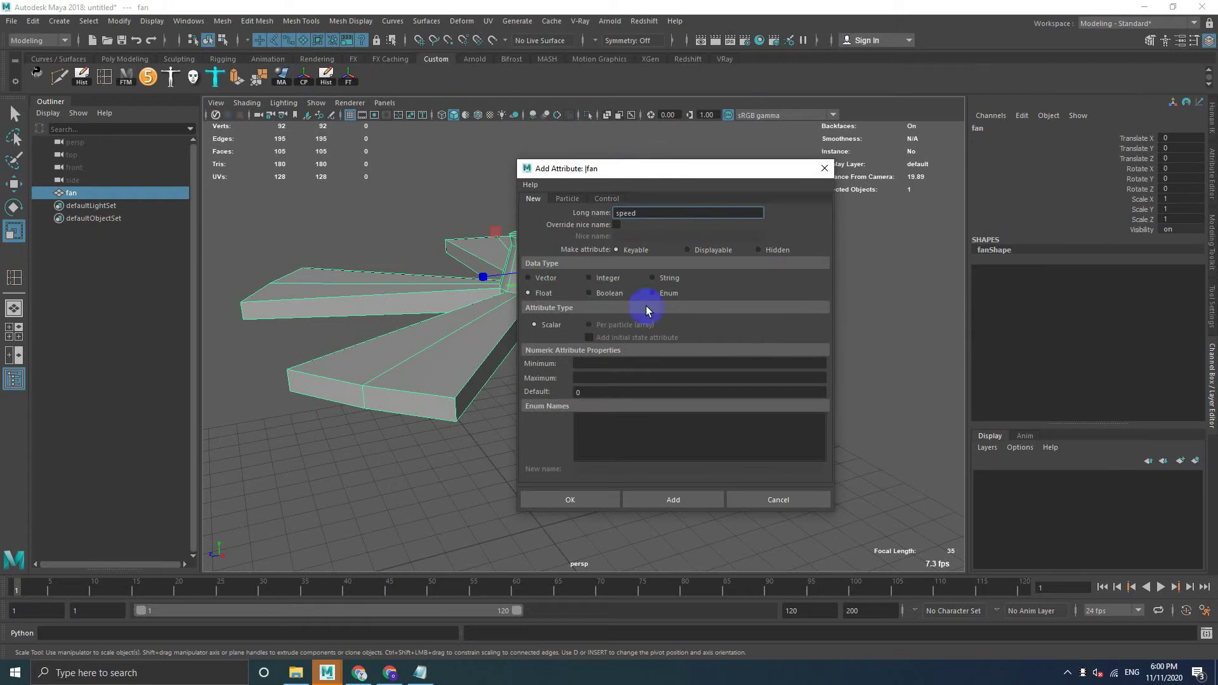
left_click(618, 280)
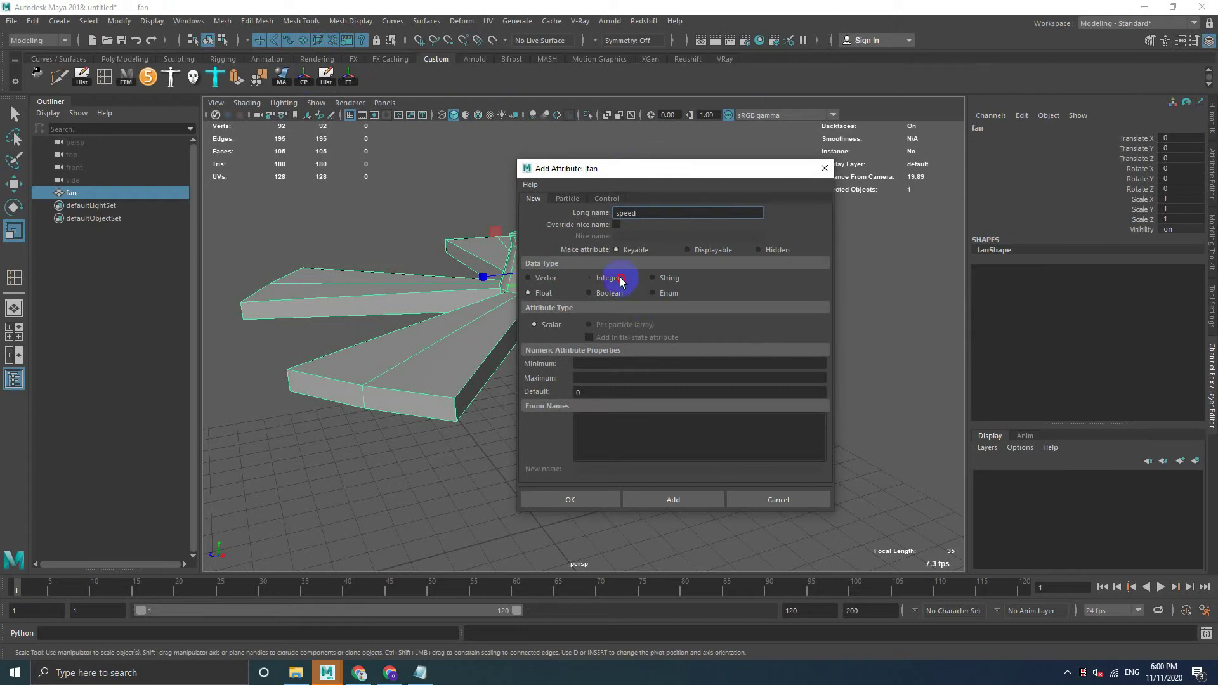
left_click(606, 361)
key("Tab")
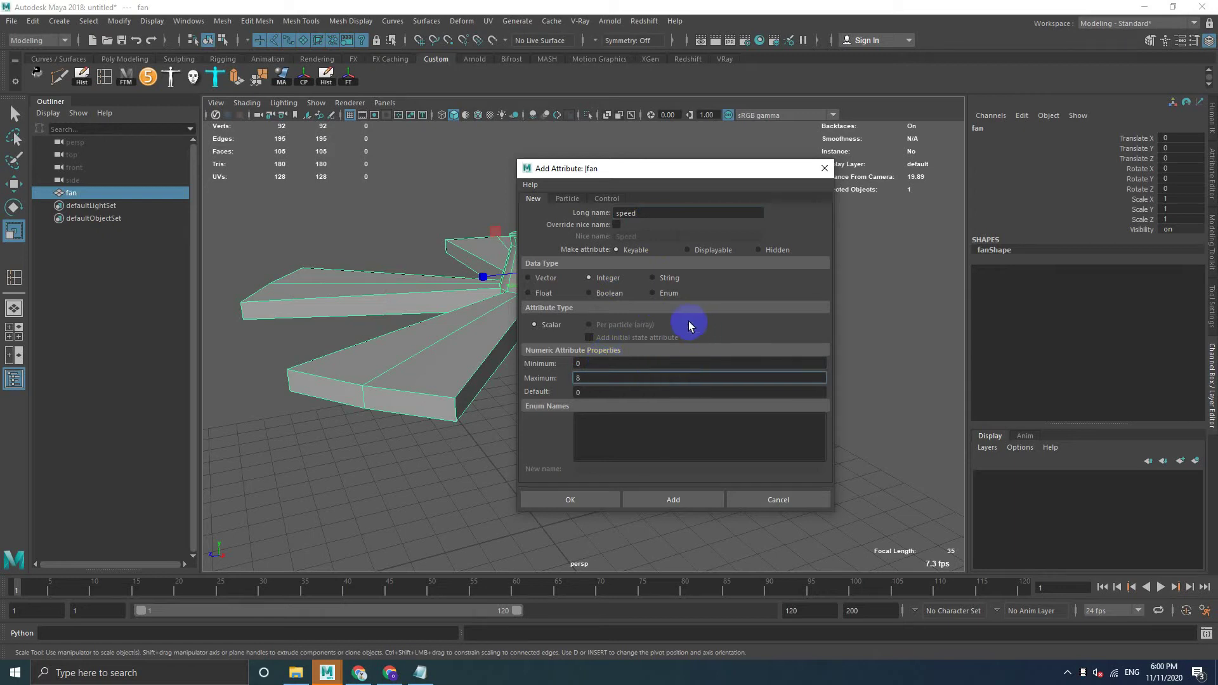
left_click(676, 500)
left_click(780, 500)
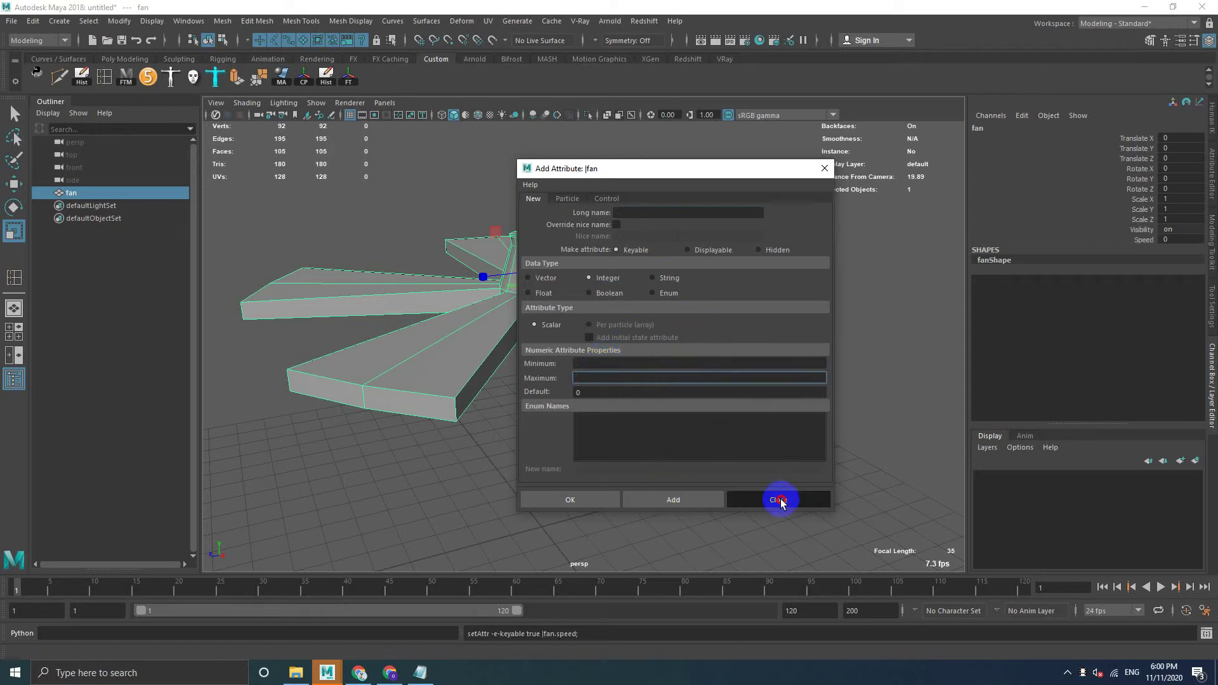
left_click(780, 500)
left_click(663, 338)
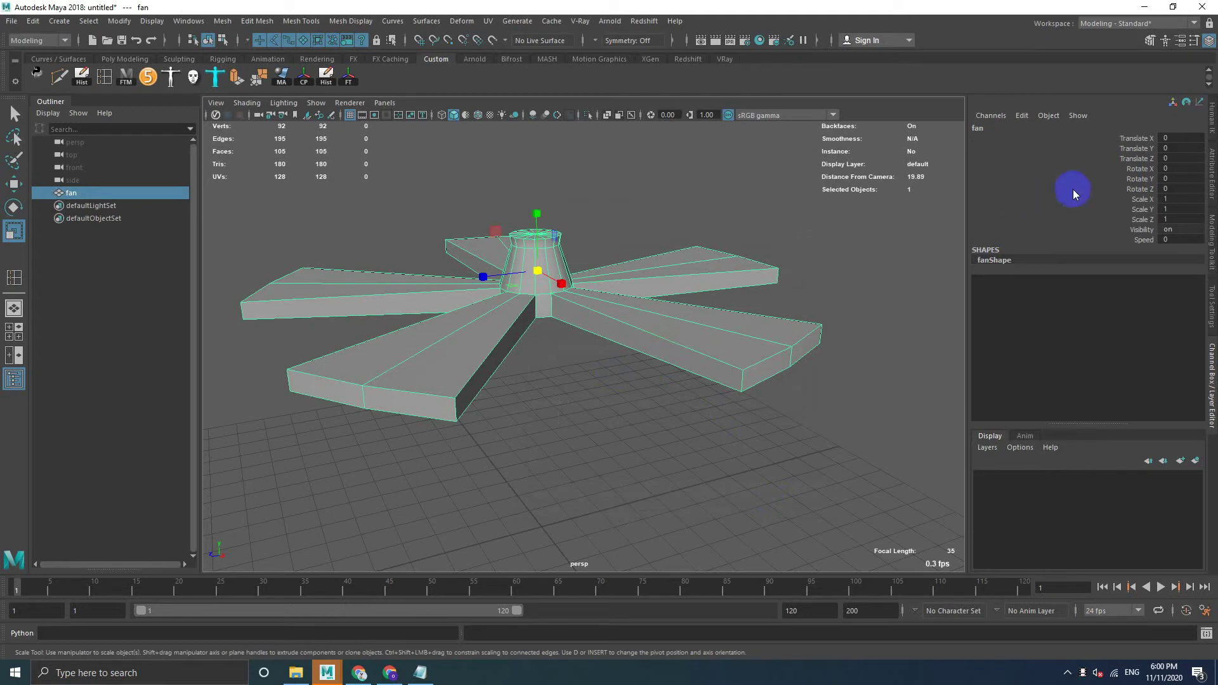
Open the Expression Editor from the Speed channel, targeting fan's rotateY attribute.
left_click(1144, 239)
left_click(1028, 127)
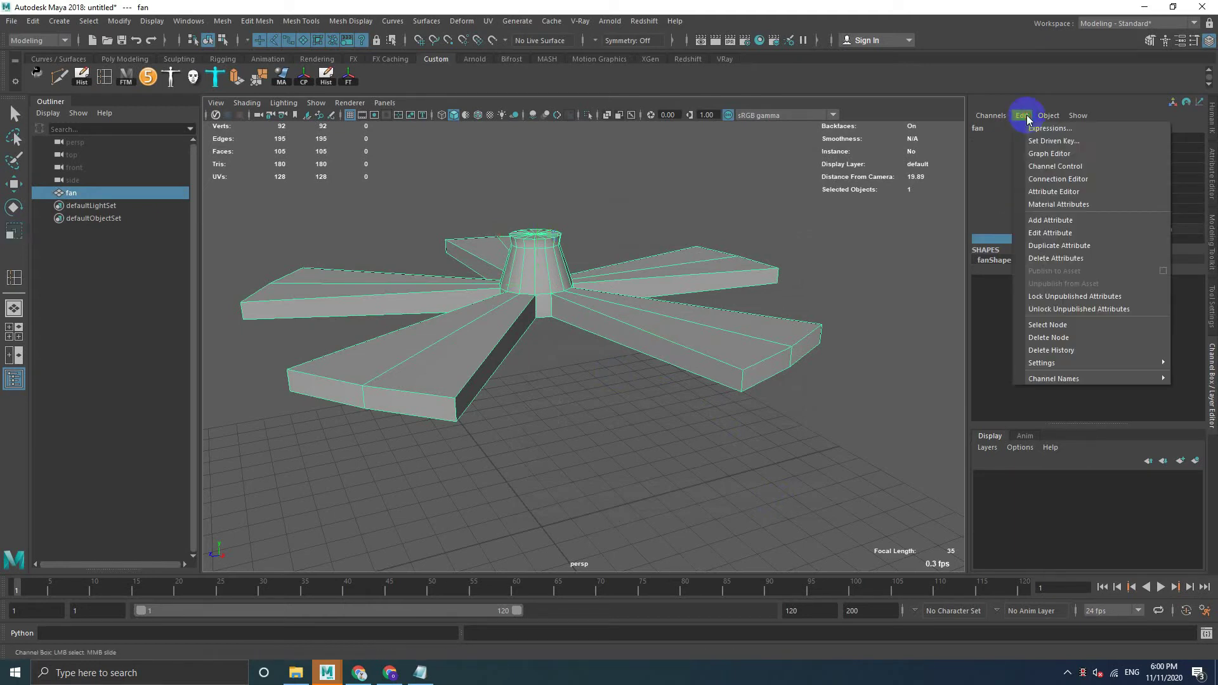
left_click(1038, 132)
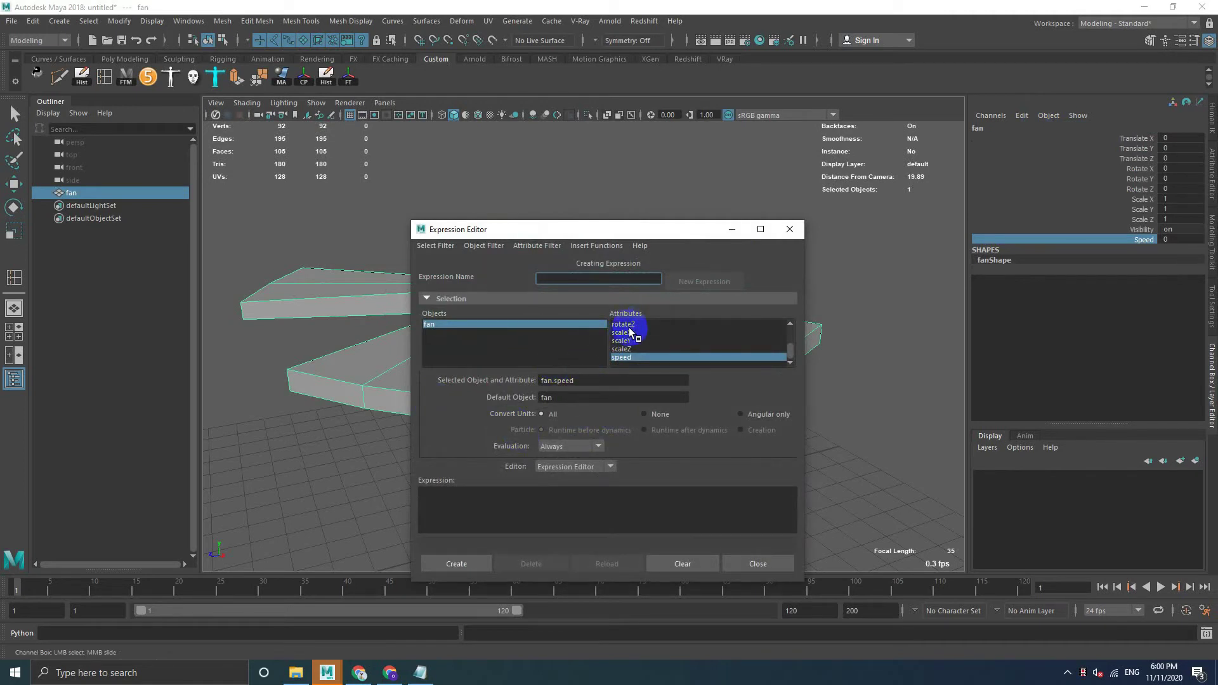
left_click(790, 324)
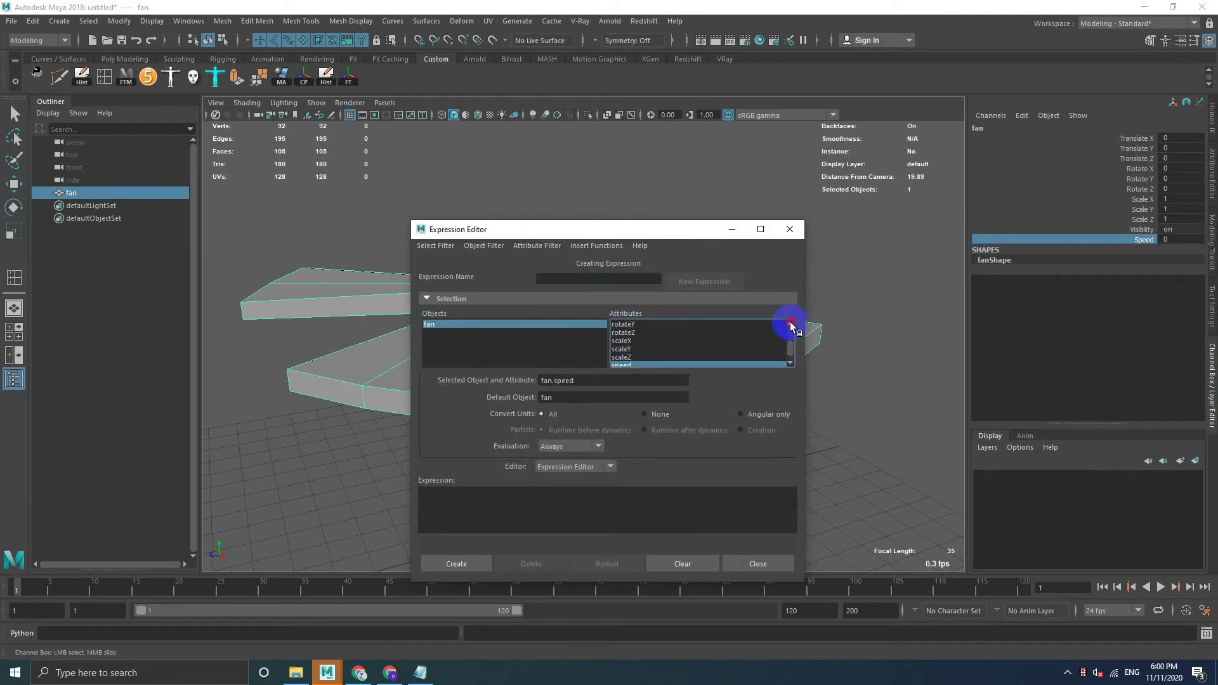
left_click(626, 326)
left_click_drag(571, 229, 817, 134)
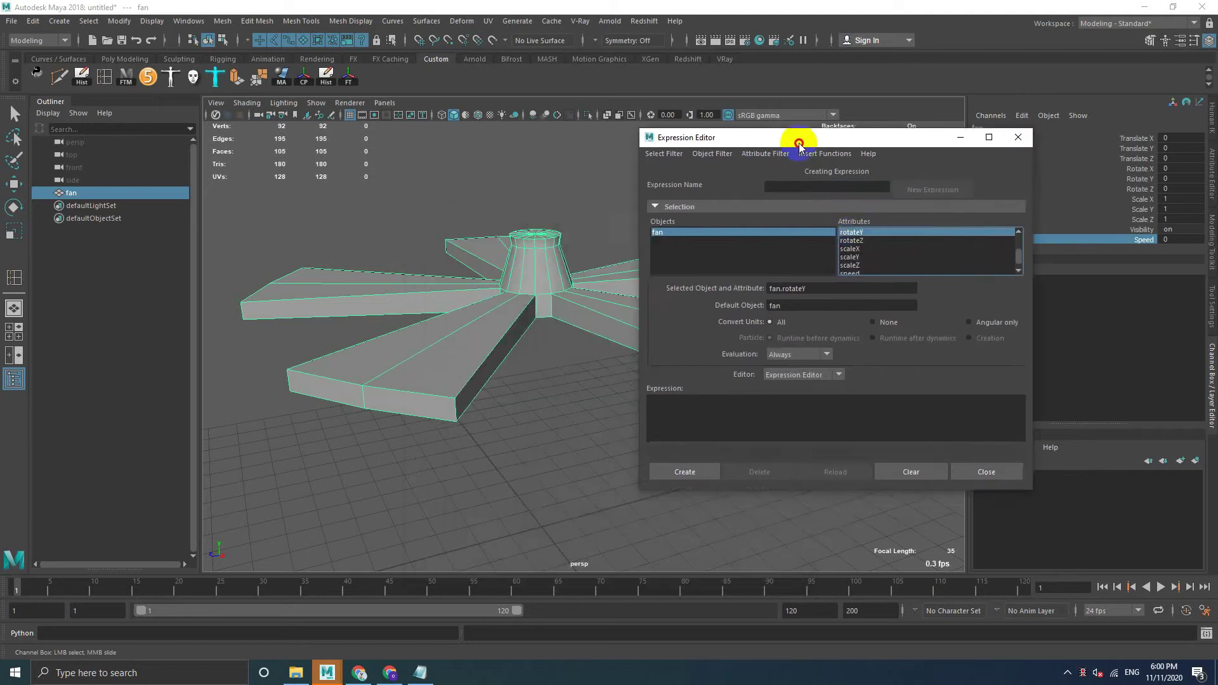
Name the expression FanSpeed, paste the rotateY code for speeds 1–8, and create it.
left_click(820, 178)
type("FanSpeed")
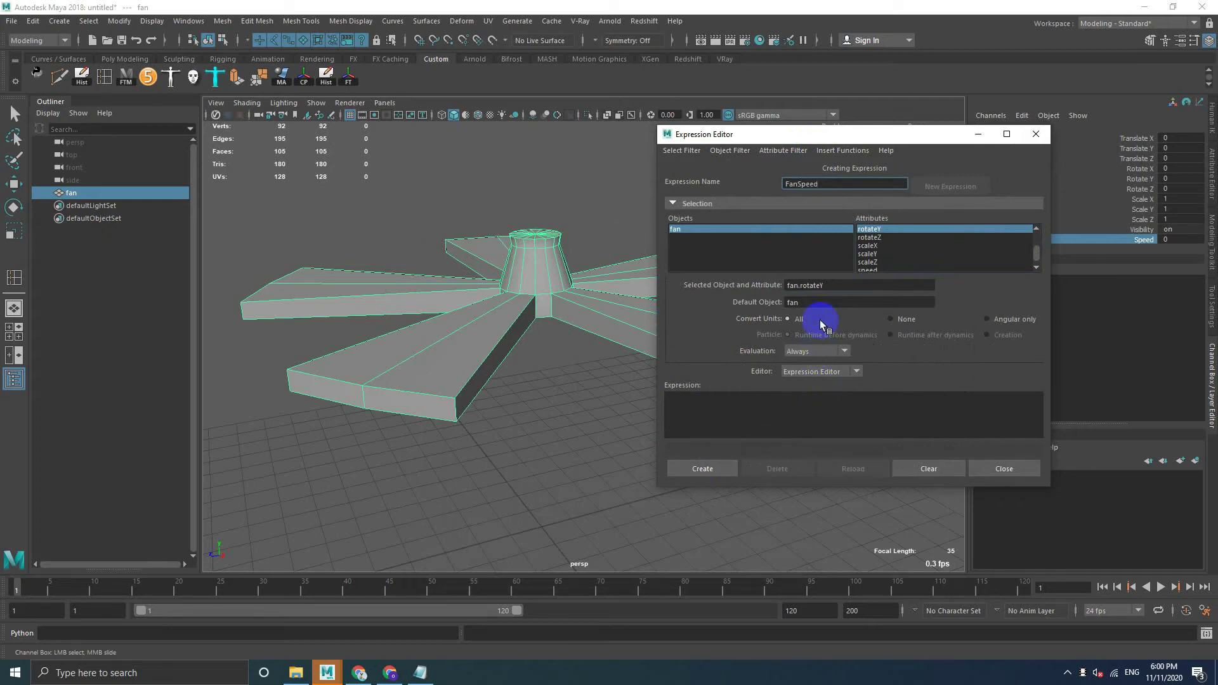
left_click(701, 404)
key("ctrl+v")
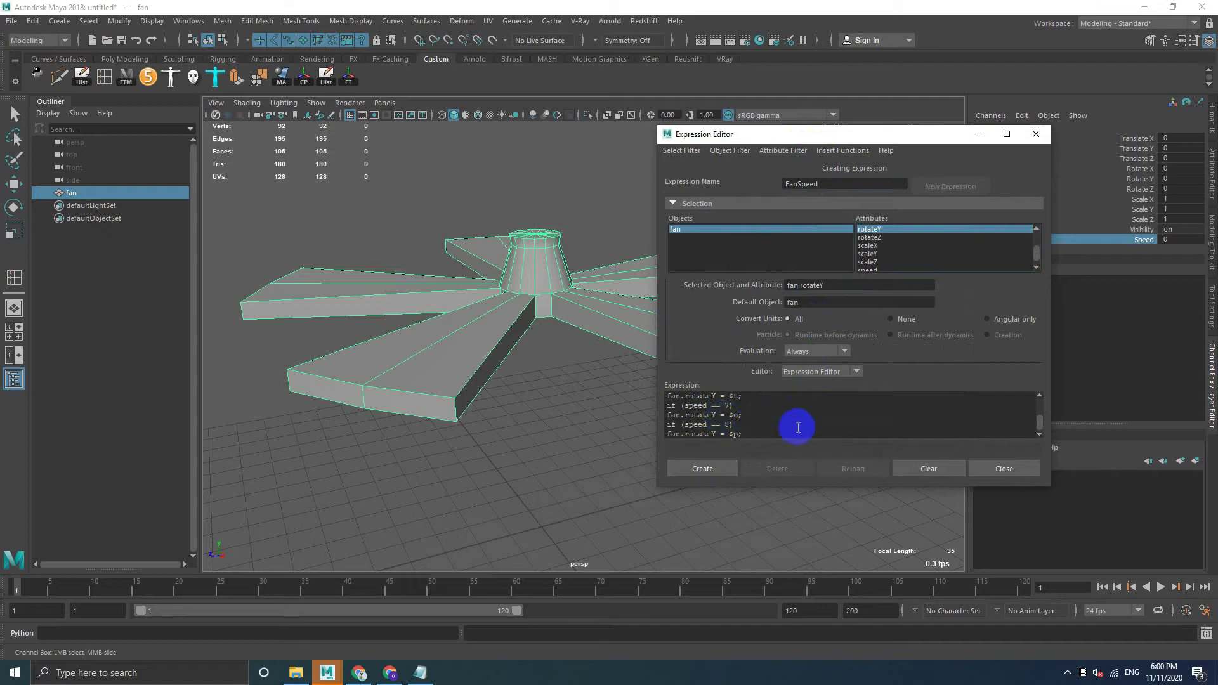
mouse_move(660, 488)
left_mouse_down()
mouse_move(547, 660)
mouse_move(561, 570)
left_mouse_up()
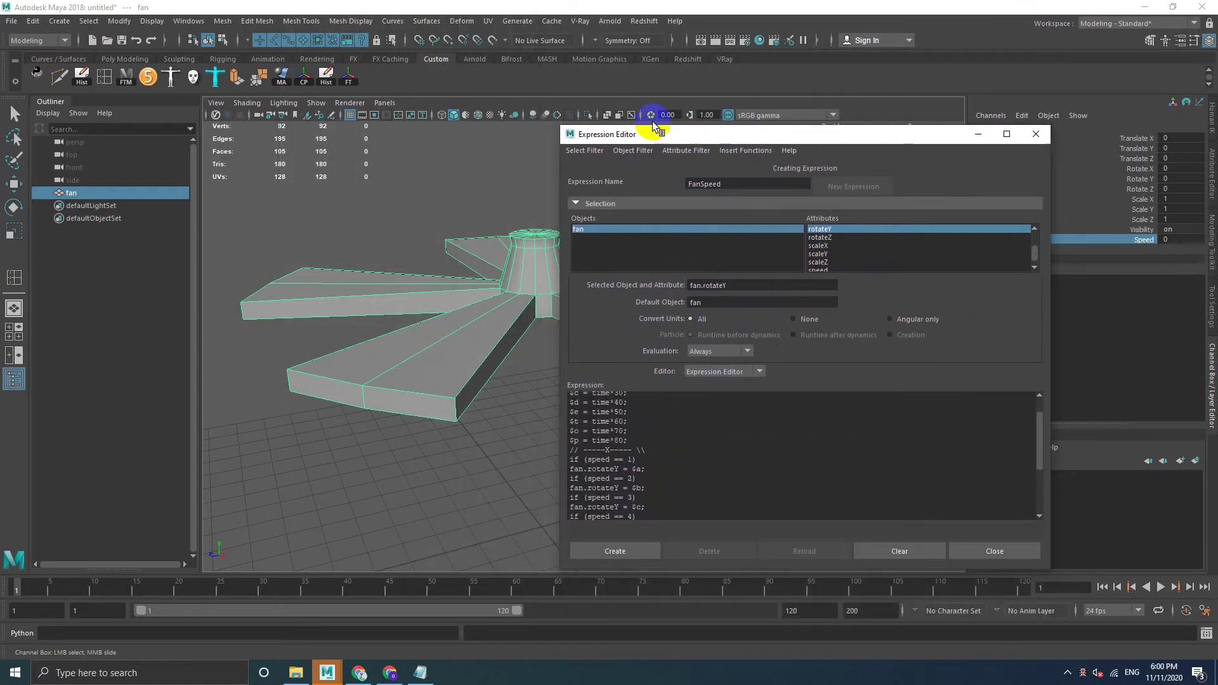
left_click_drag(650, 129, 651, 42)
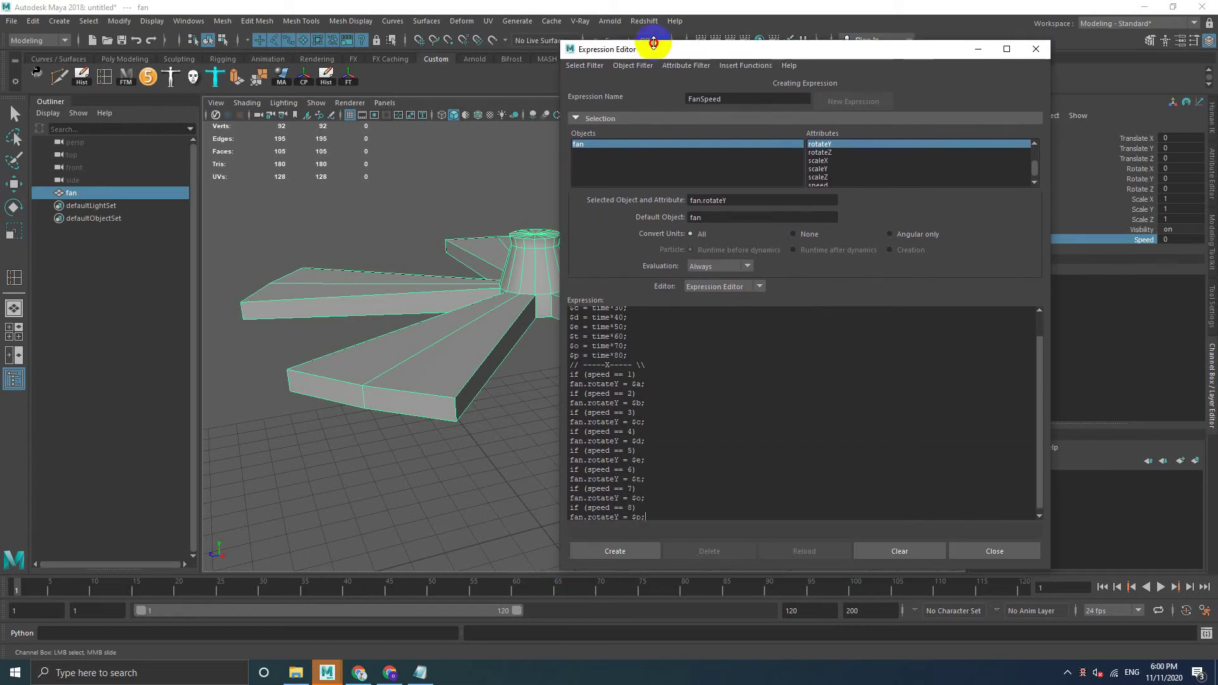
left_click_drag(564, 571, 601, 679)
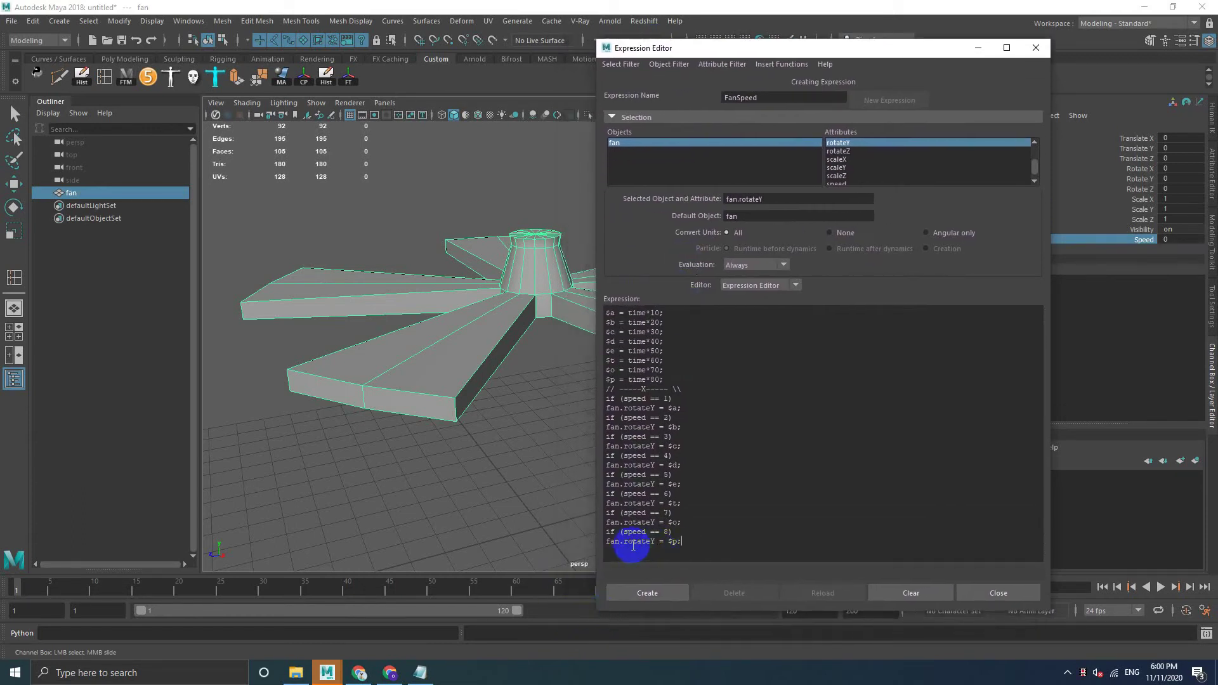
double_click(613, 541)
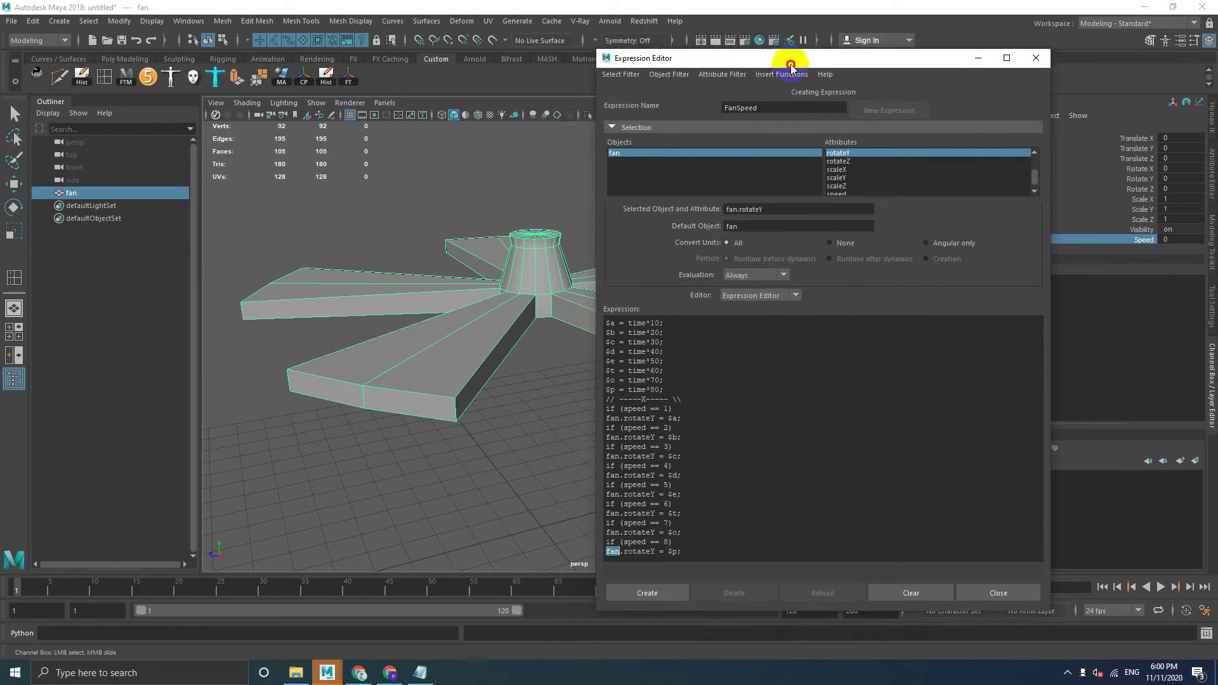
left_click_drag(814, 42, 643, 53)
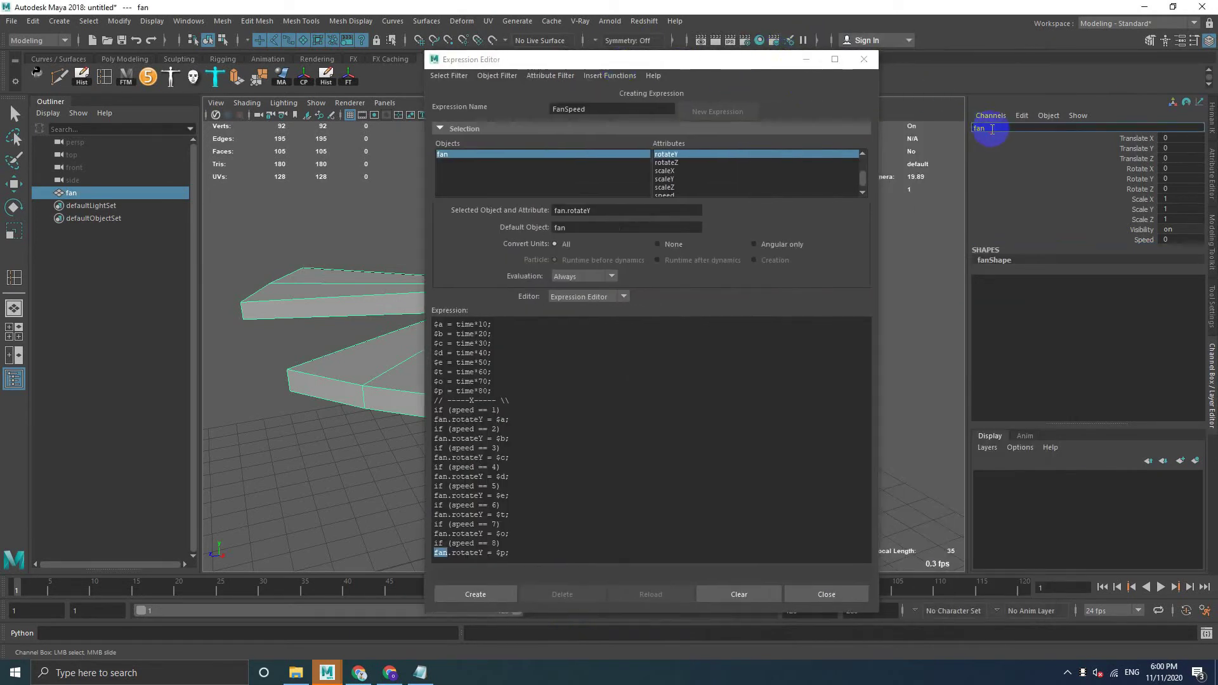
left_click(473, 553)
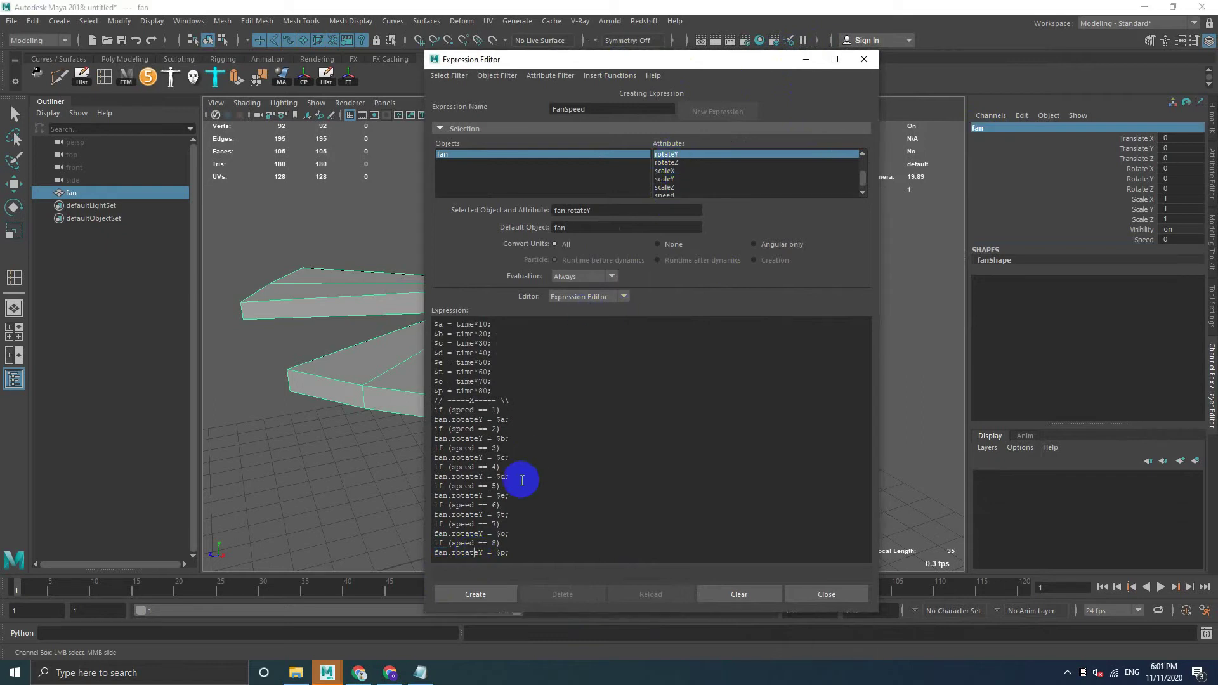
left_click(476, 595)
Close the Expression Editor and extend the playback range end to 3000 frames.
left_click(809, 593)
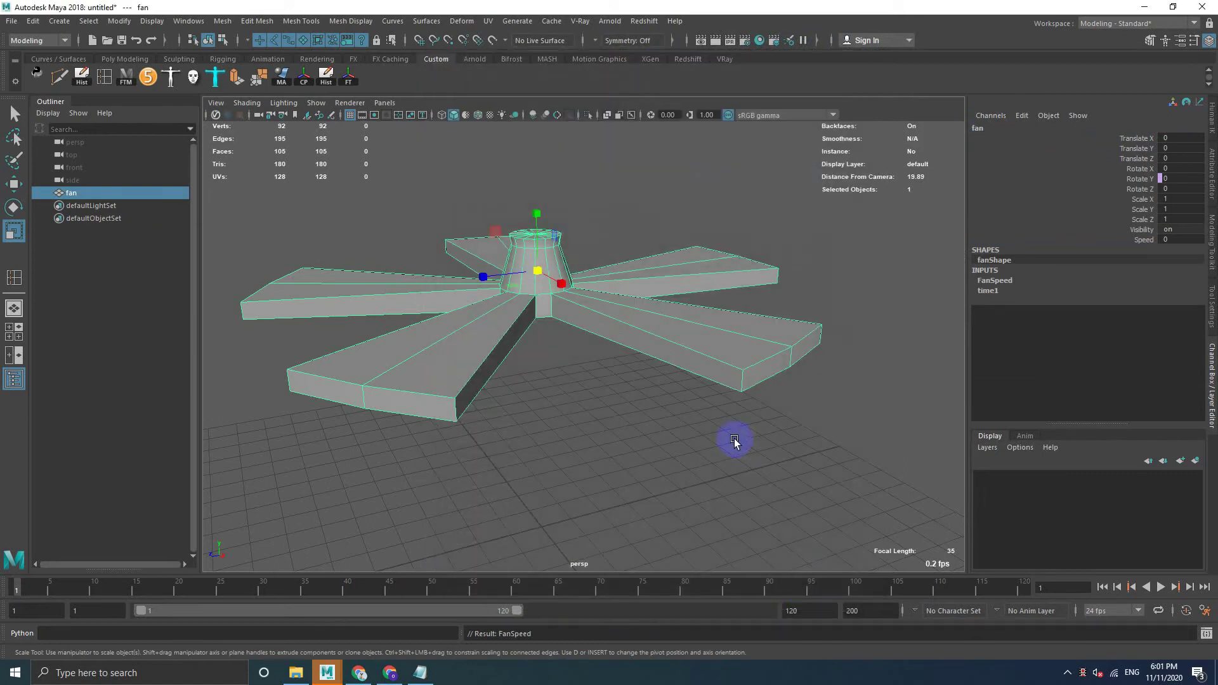
left_click(734, 441)
scroll(588, 374, "down", 3)
left_click(620, 308)
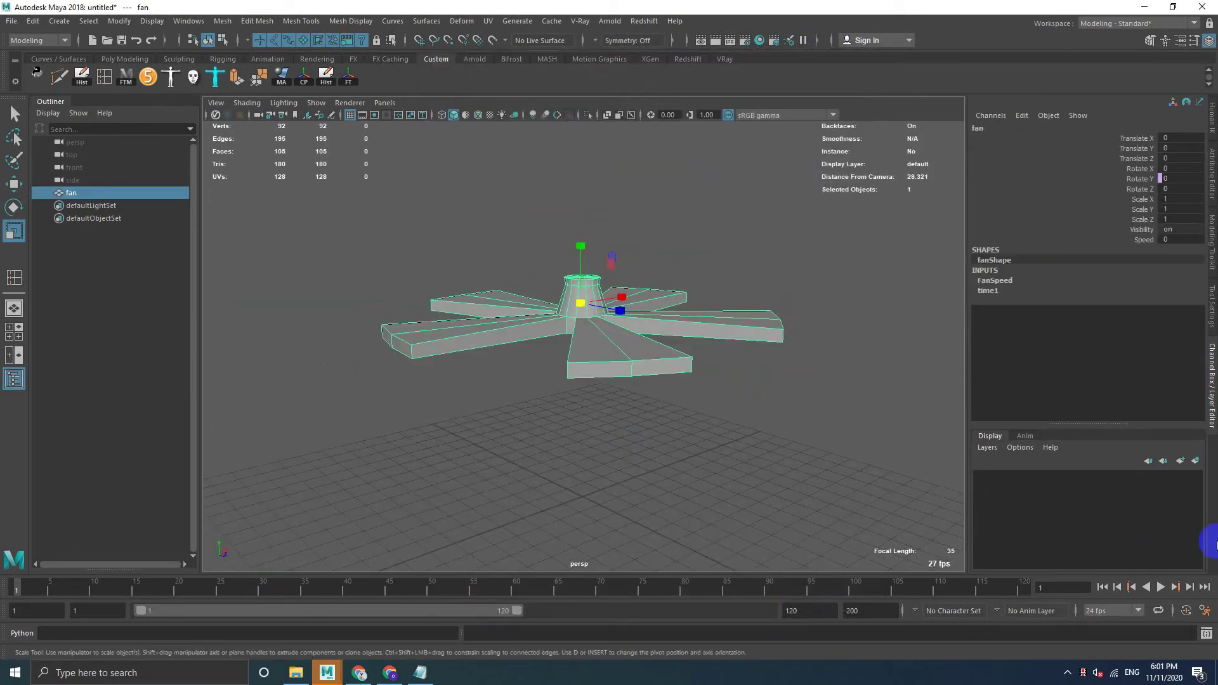
left_click(737, 425)
type("3000")
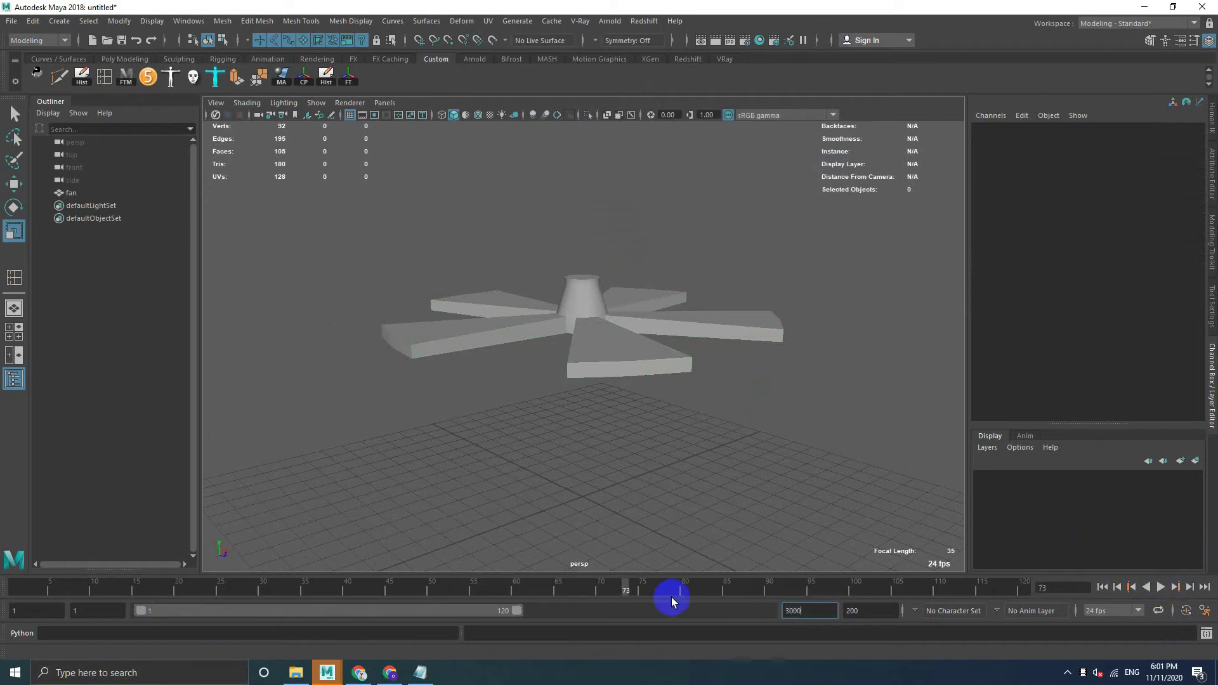
key("Return")
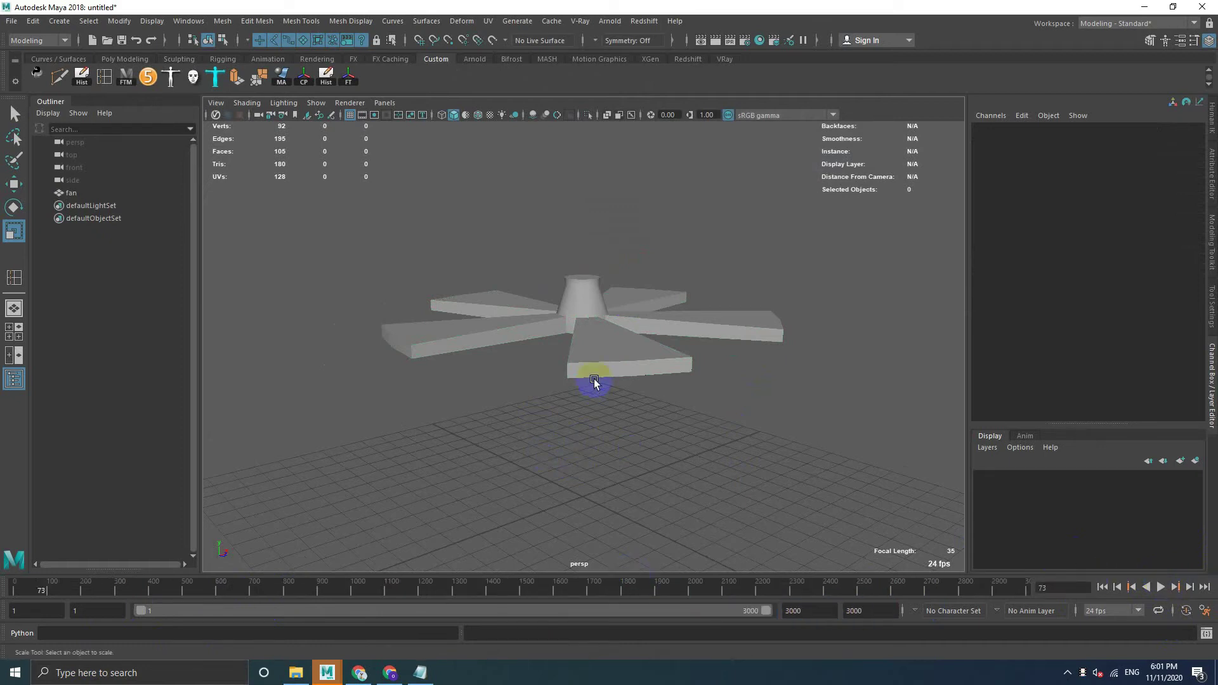
Set the current frame back to 0.
left_click(587, 378)
double_click(1063, 583)
type("0")
key("Return")
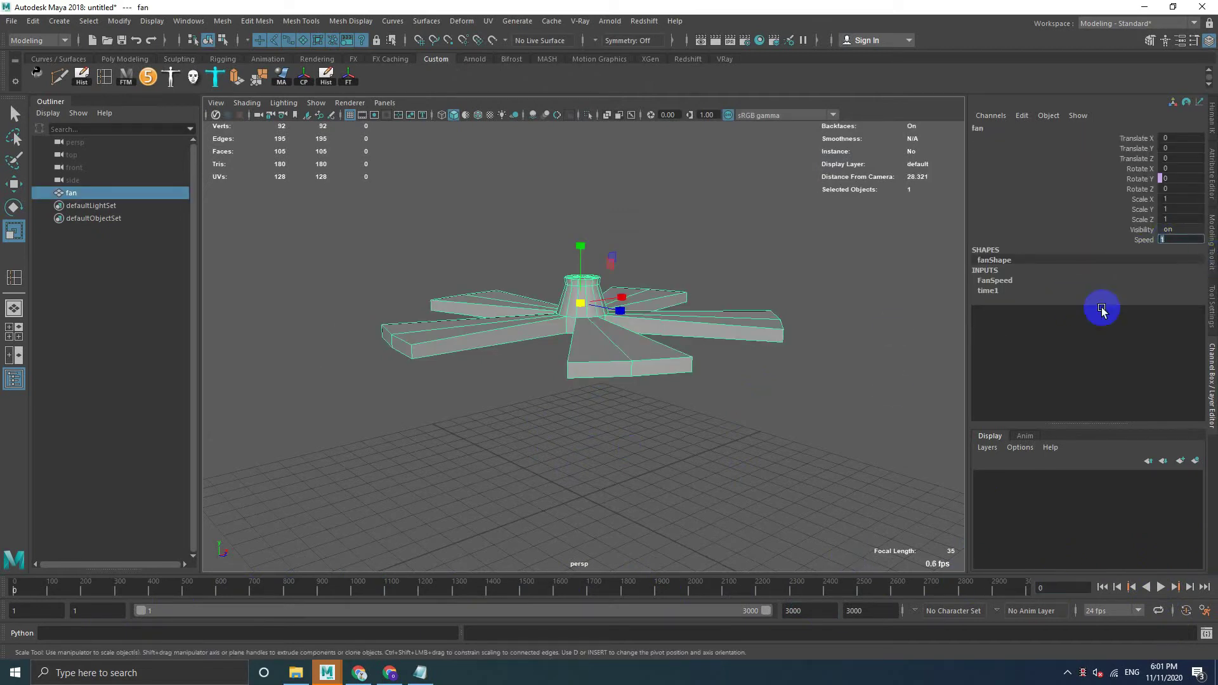
left_click(773, 451)
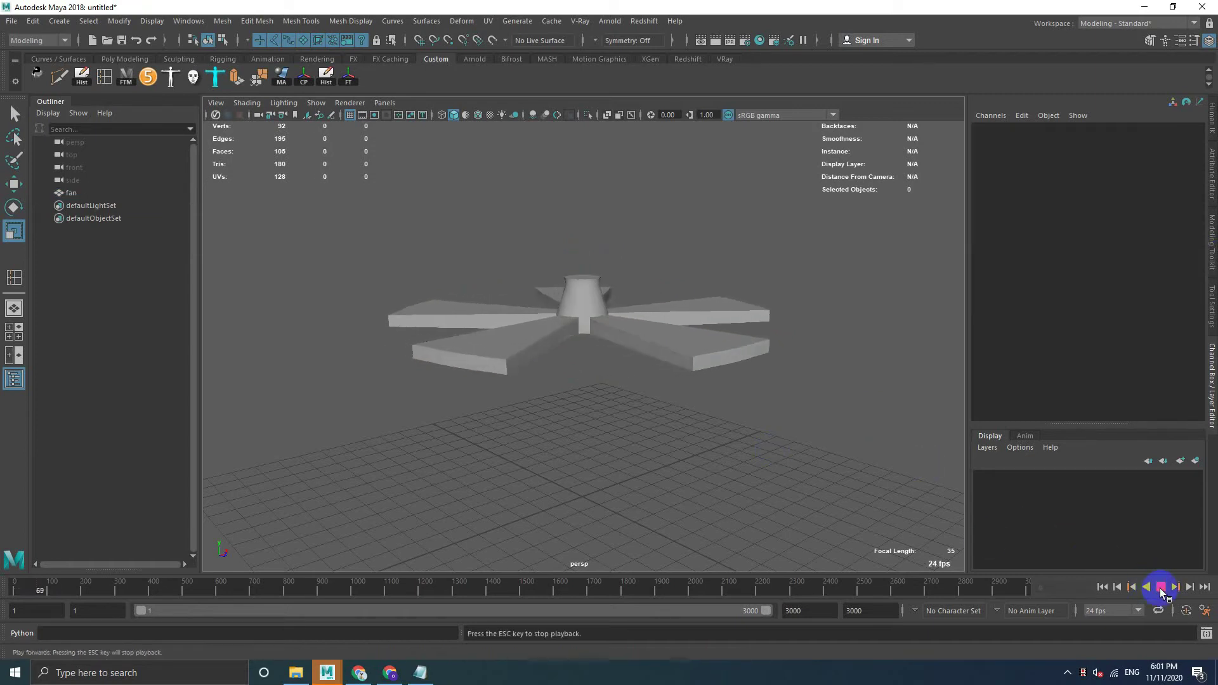
View the spinning fan edge-on, from above and from a low side angle, then select it.
scroll(643, 345, "up", 5)
scroll(644, 345, "down", 5)
mouse_move(643, 346)
left_mouse_down("alt")
mouse_move(625, 364)
mouse_move(701, 386)
left_mouse_up("alt")
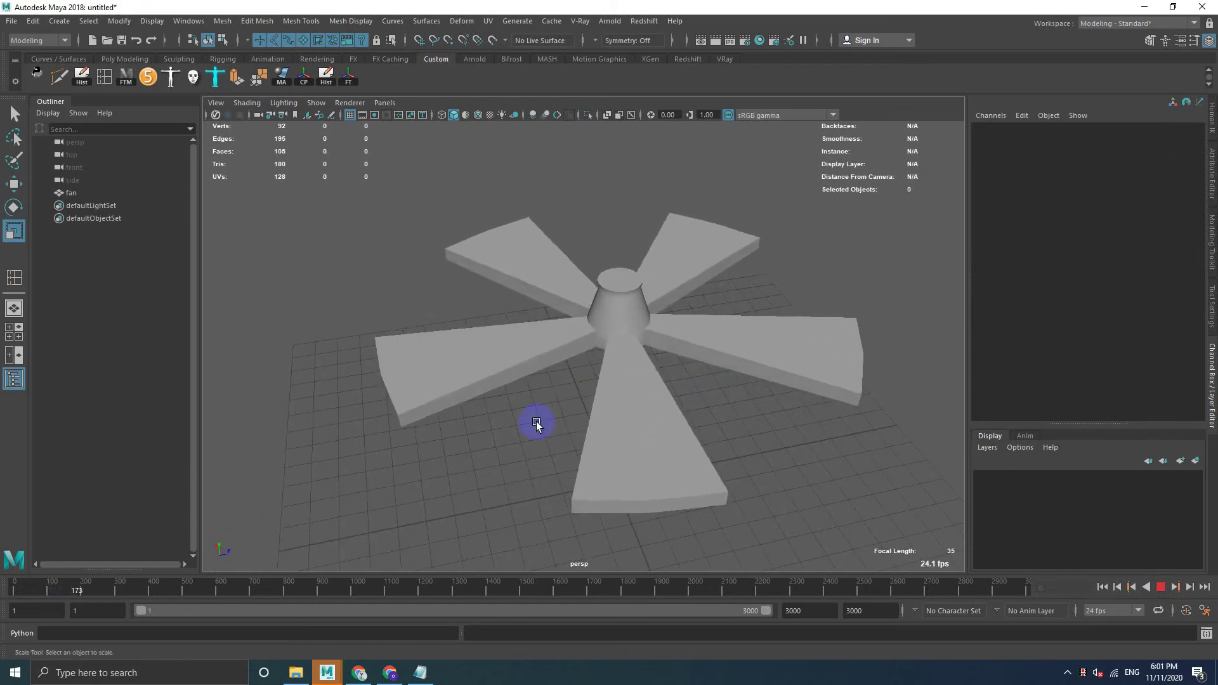
scroll(588, 379, "down", 3)
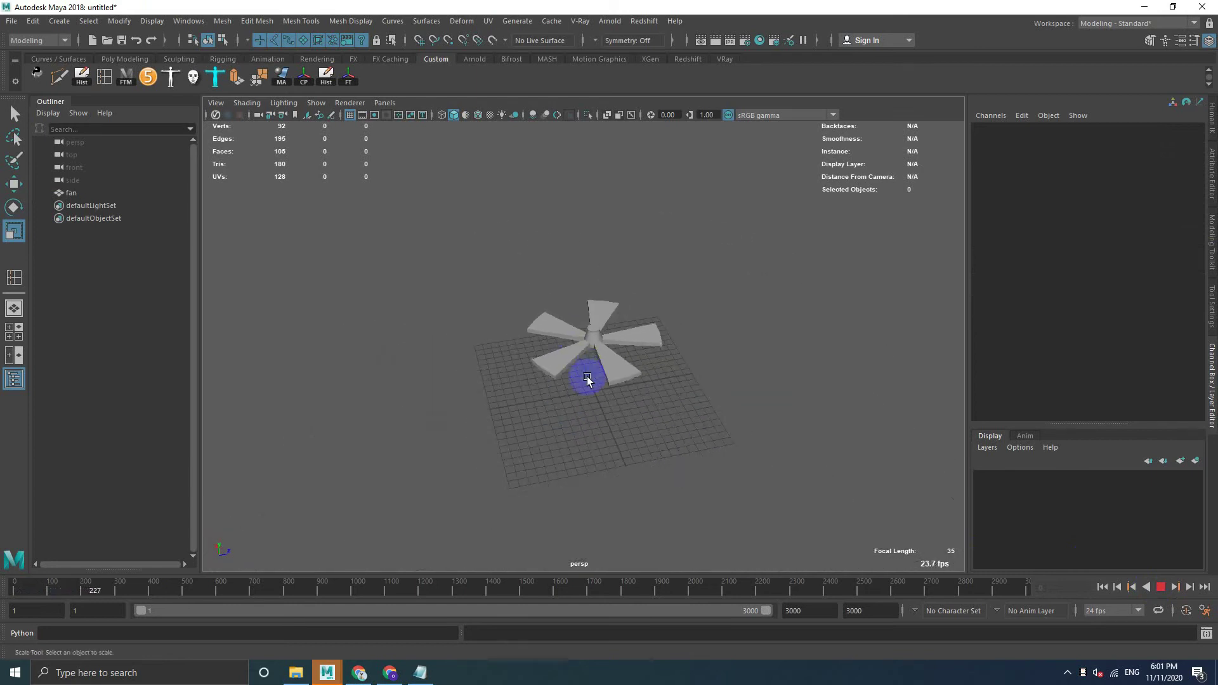
left_click_drag(587, 379, 477, 330, "alt")
scroll(596, 348, "up", 3)
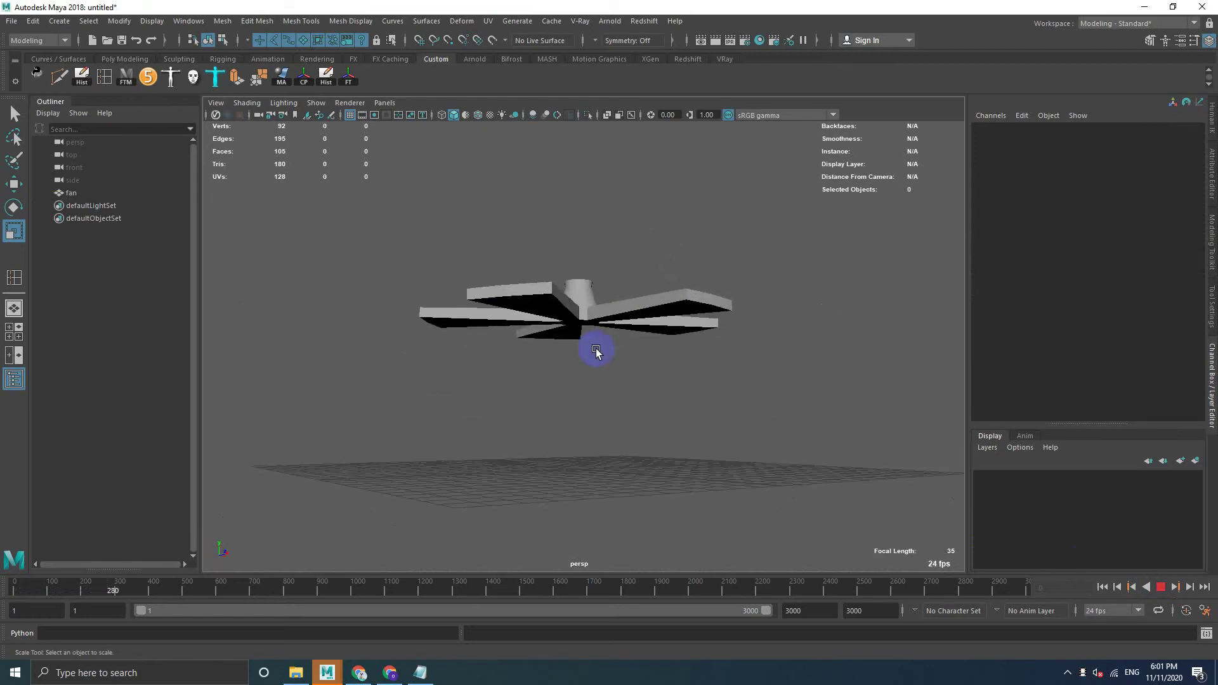
left_click_drag(596, 348, 615, 334, "alt")
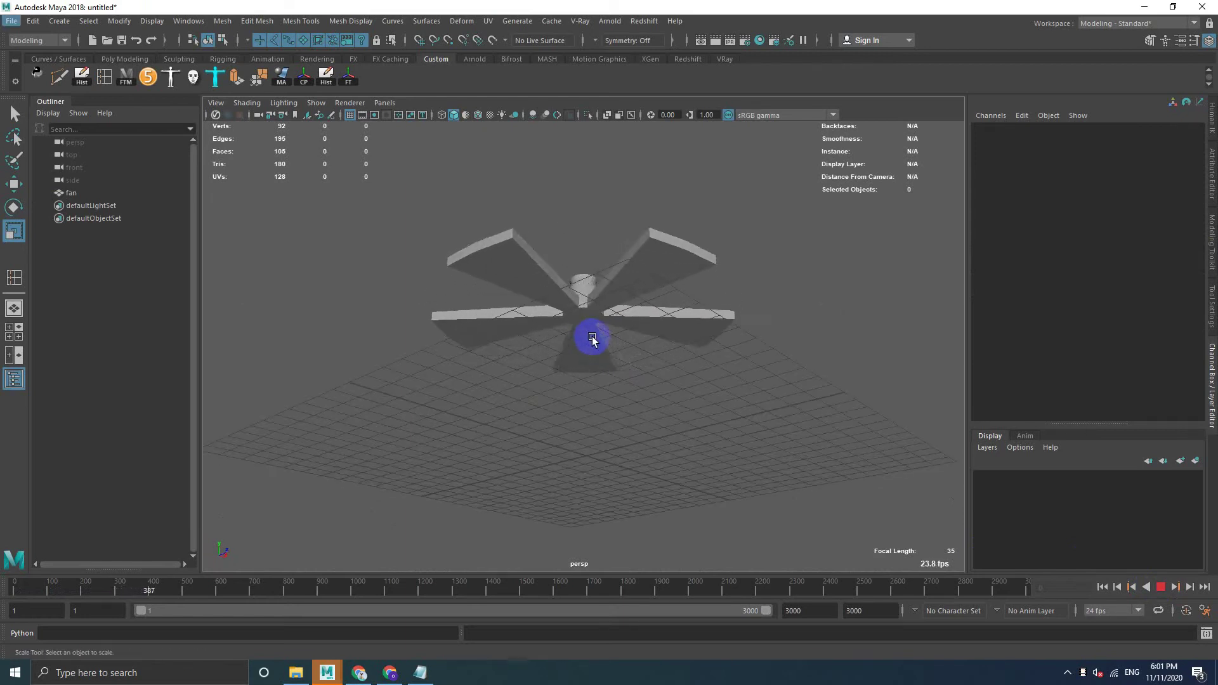
left_click_drag(591, 339, 621, 376, "alt")
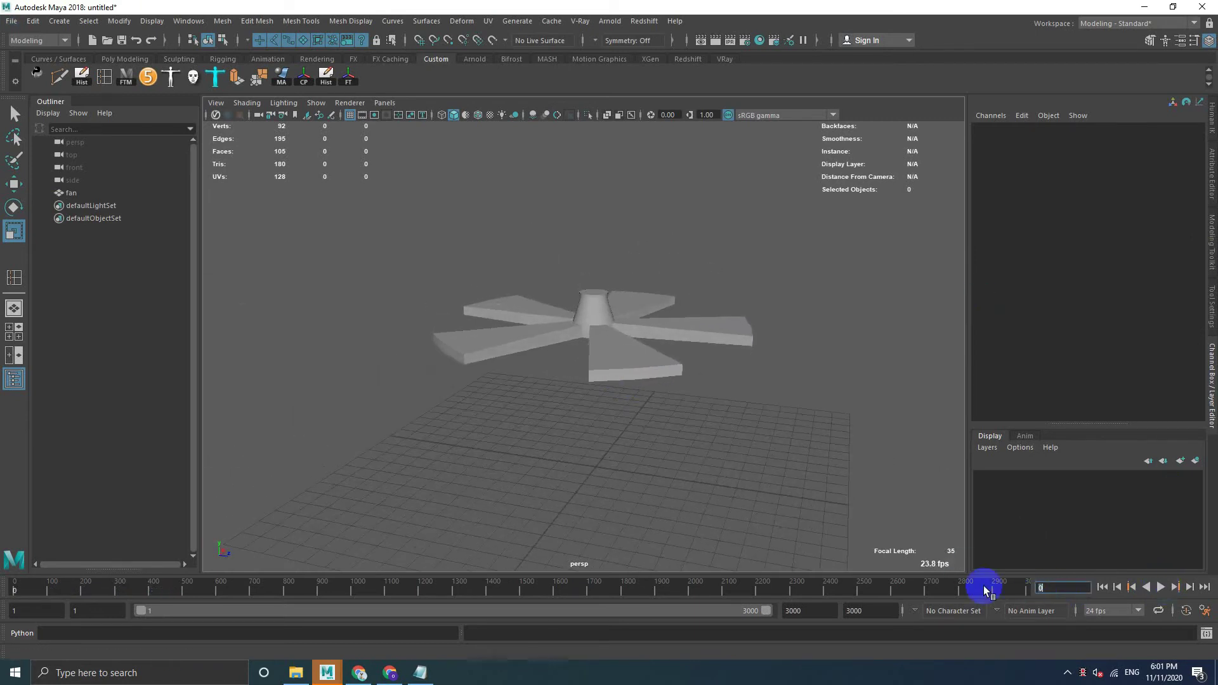
left_click(625, 330)
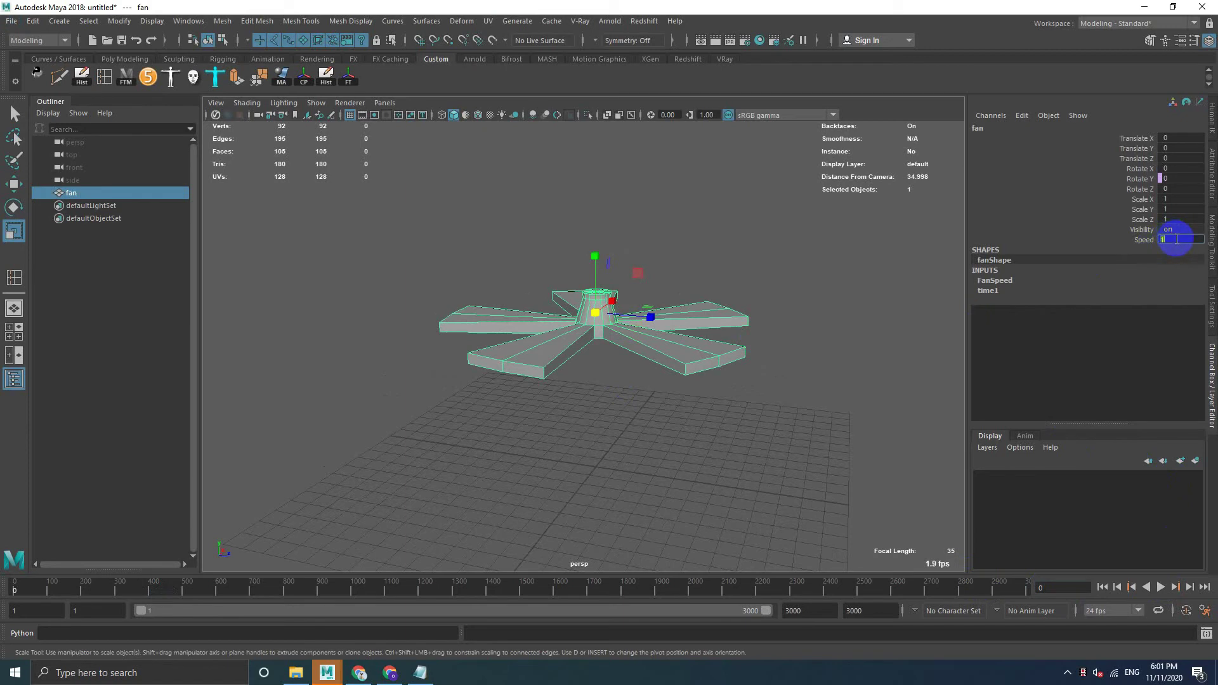
Stop playback at frame 112 and set the fan's Speed to 8.
left_click(804, 415)
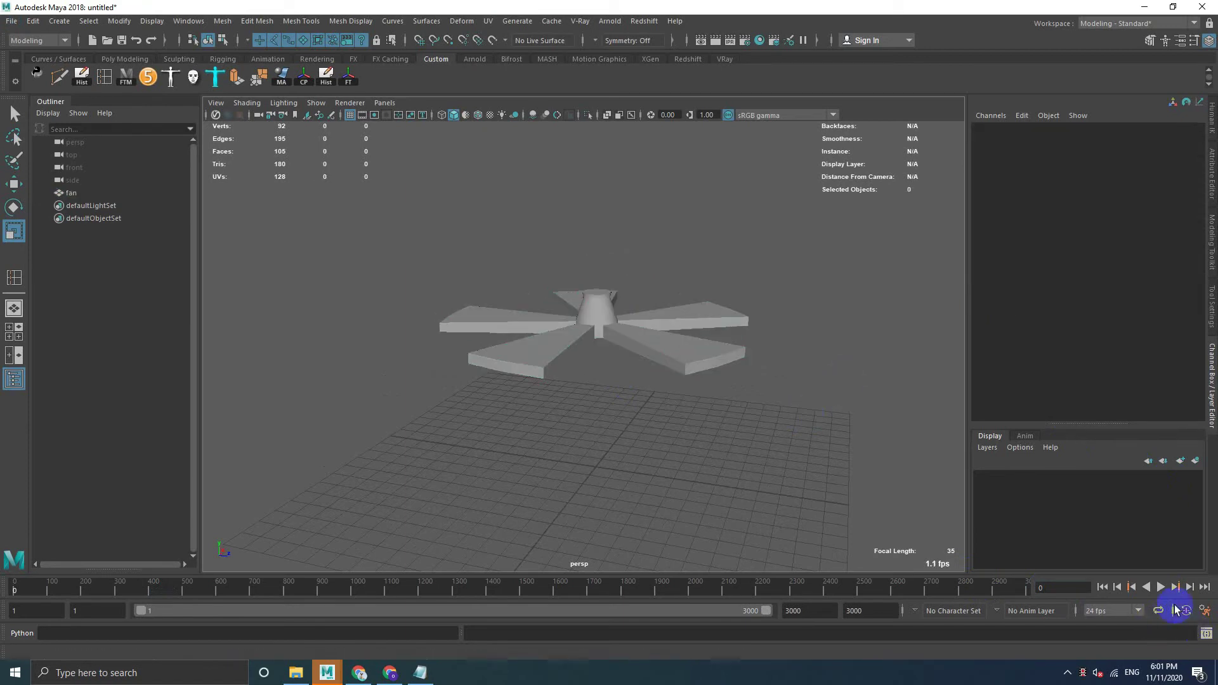
left_click(1160, 587)
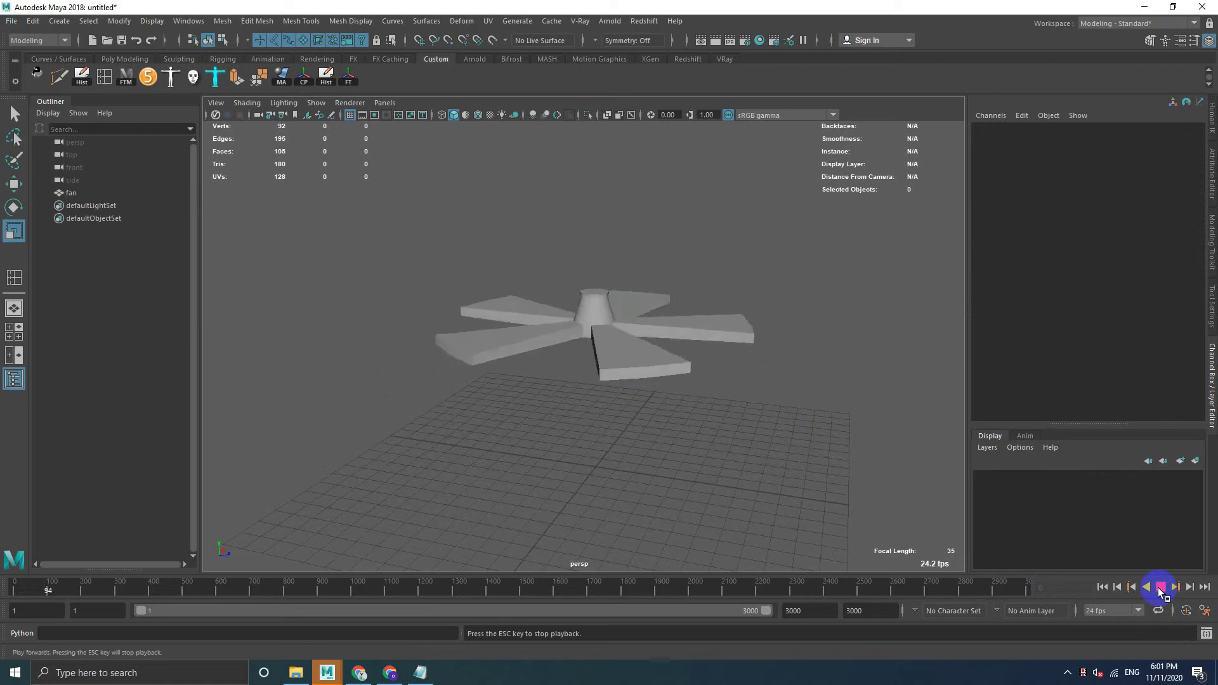
left_click(1160, 587)
left_click(720, 366)
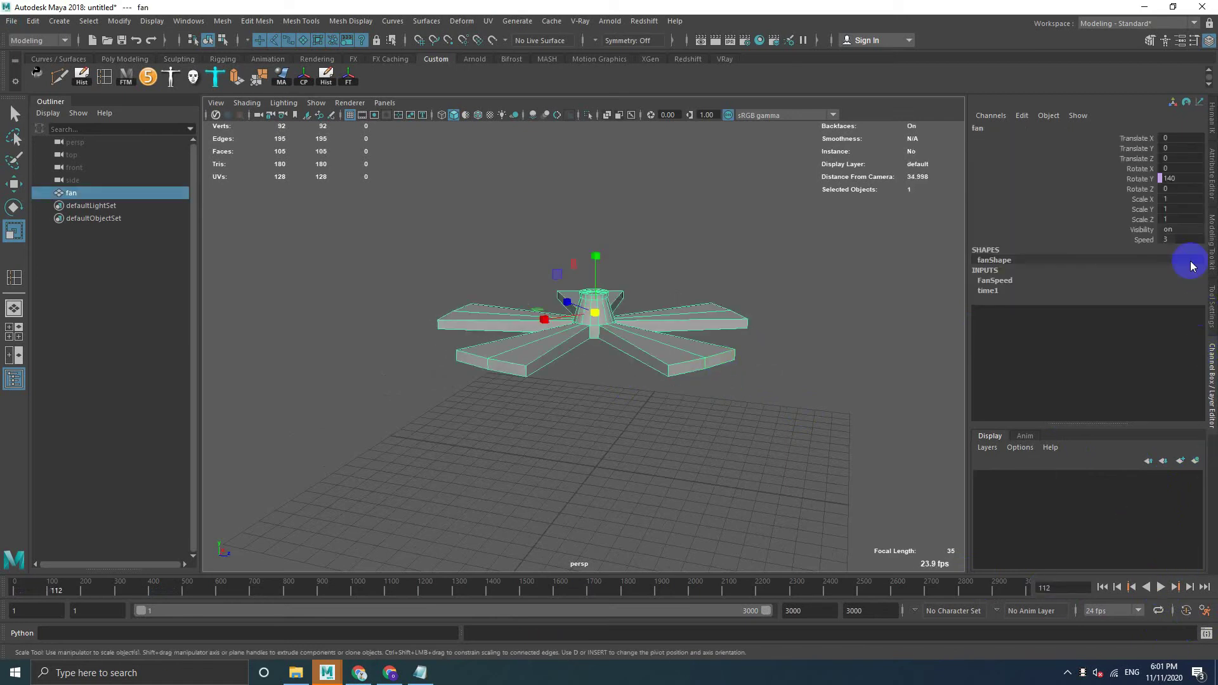
type("8")
key("Return")
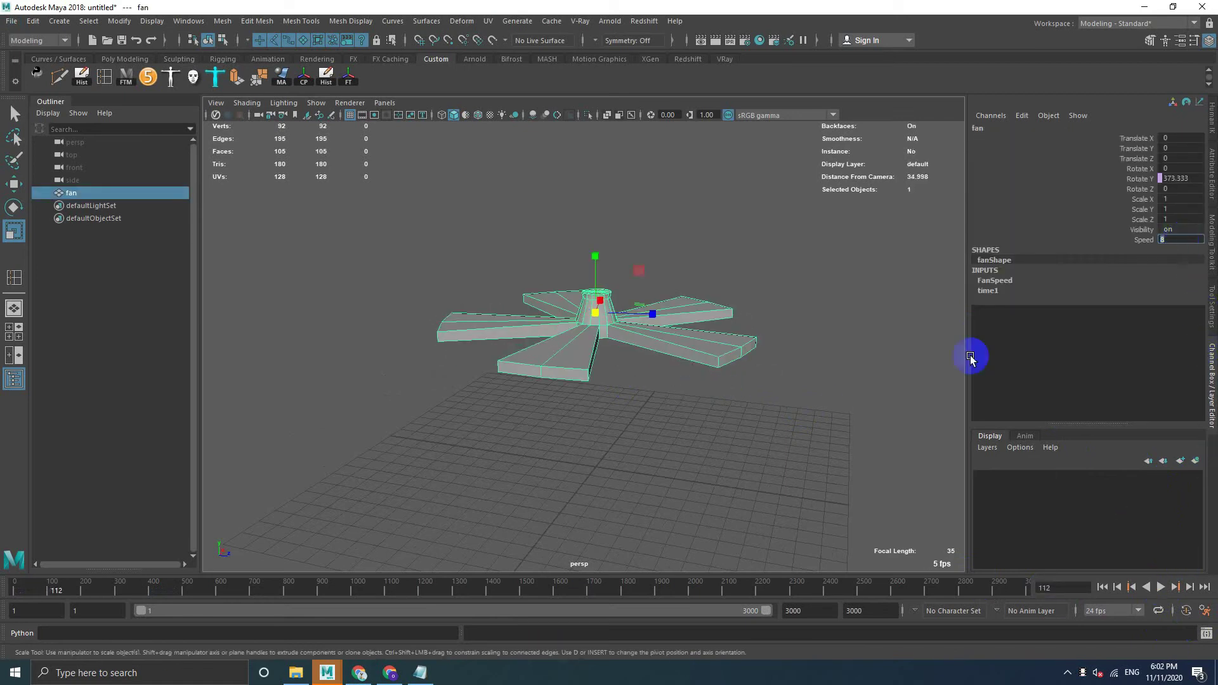
Replay the animation and orbit around the faster-spinning fan.
left_click(788, 447)
left_click(671, 349)
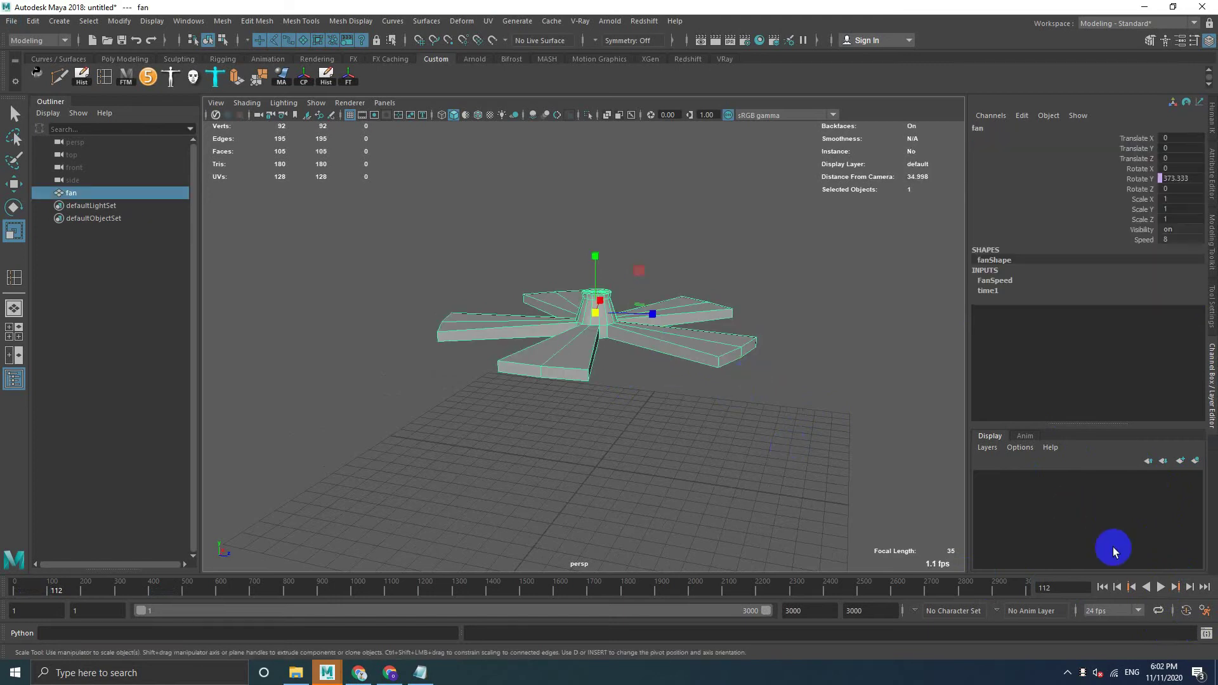
left_click(1160, 587)
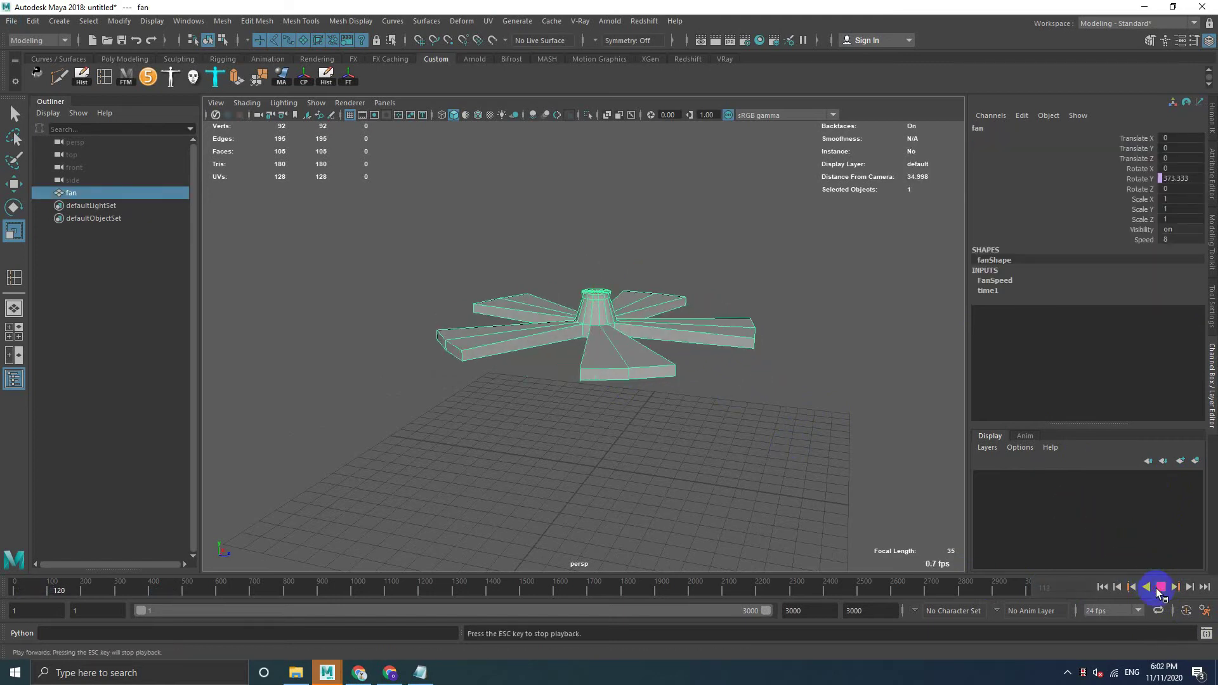
left_click(700, 438)
mouse_move(669, 427)
left_mouse_down("alt")
mouse_move(642, 408)
mouse_move(729, 414)
mouse_move(621, 418)
mouse_move(685, 402)
mouse_move(653, 353)
mouse_move(666, 375)
mouse_move(712, 394)
left_mouse_up("alt")
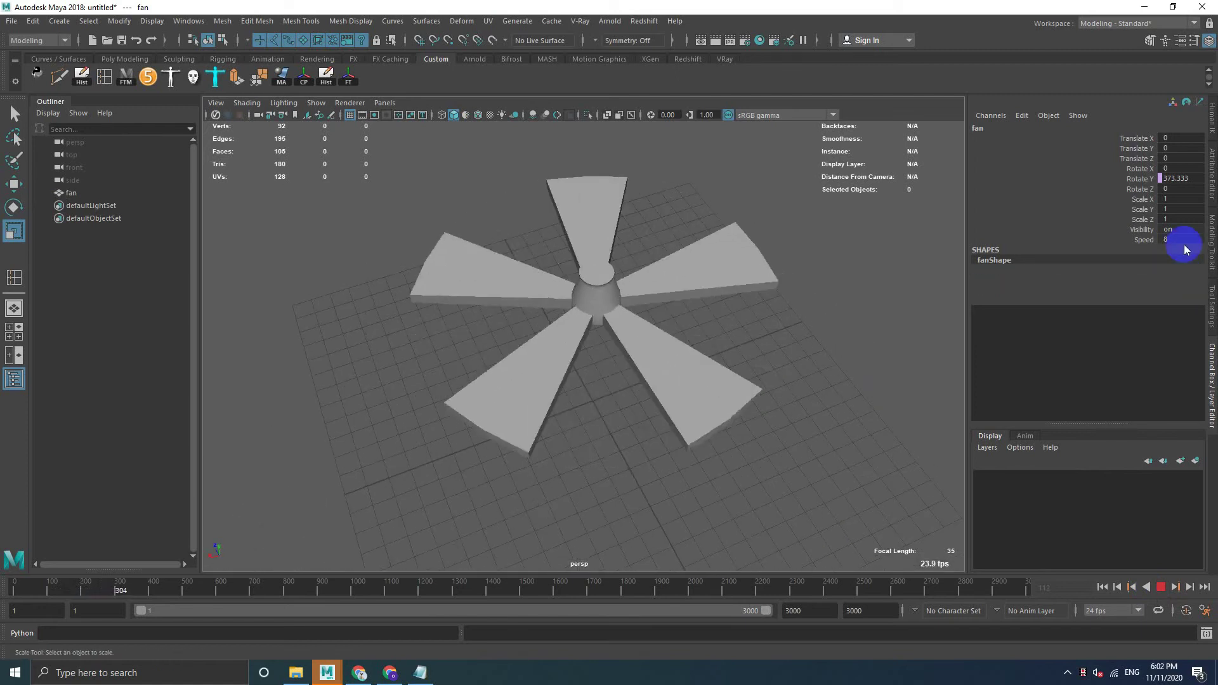
double_click(1185, 236)
Stop playback and set the fan's Speed attribute to 2.
left_click(1161, 587)
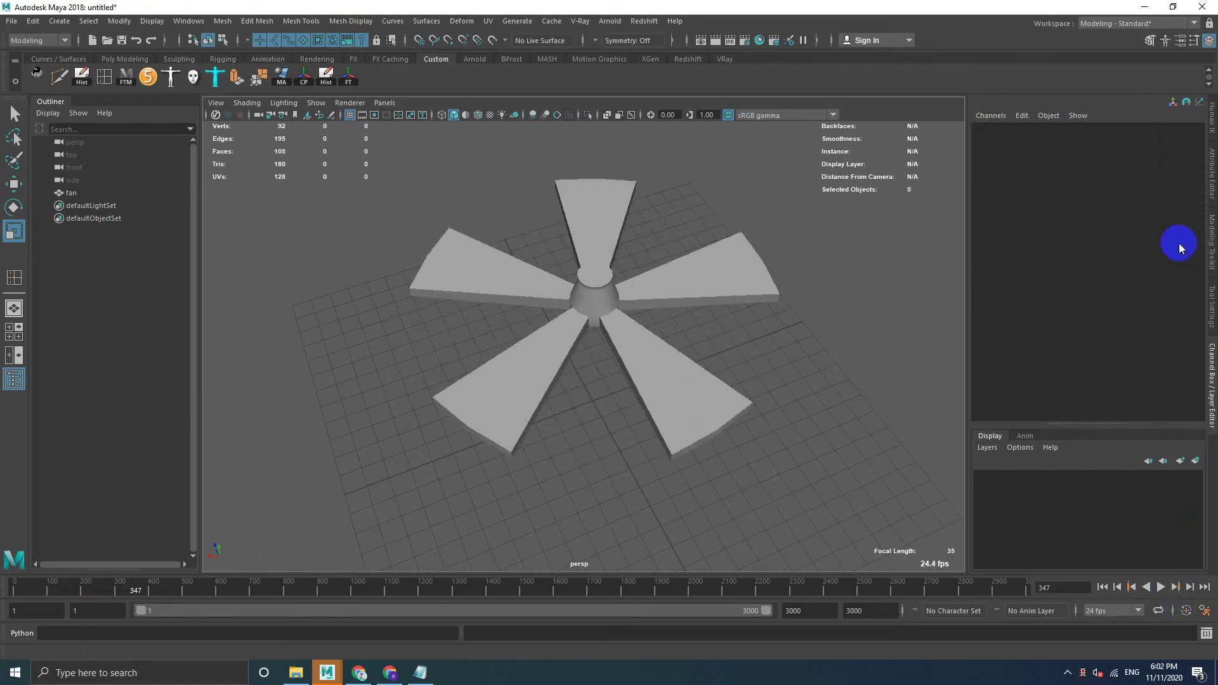
left_click(672, 296)
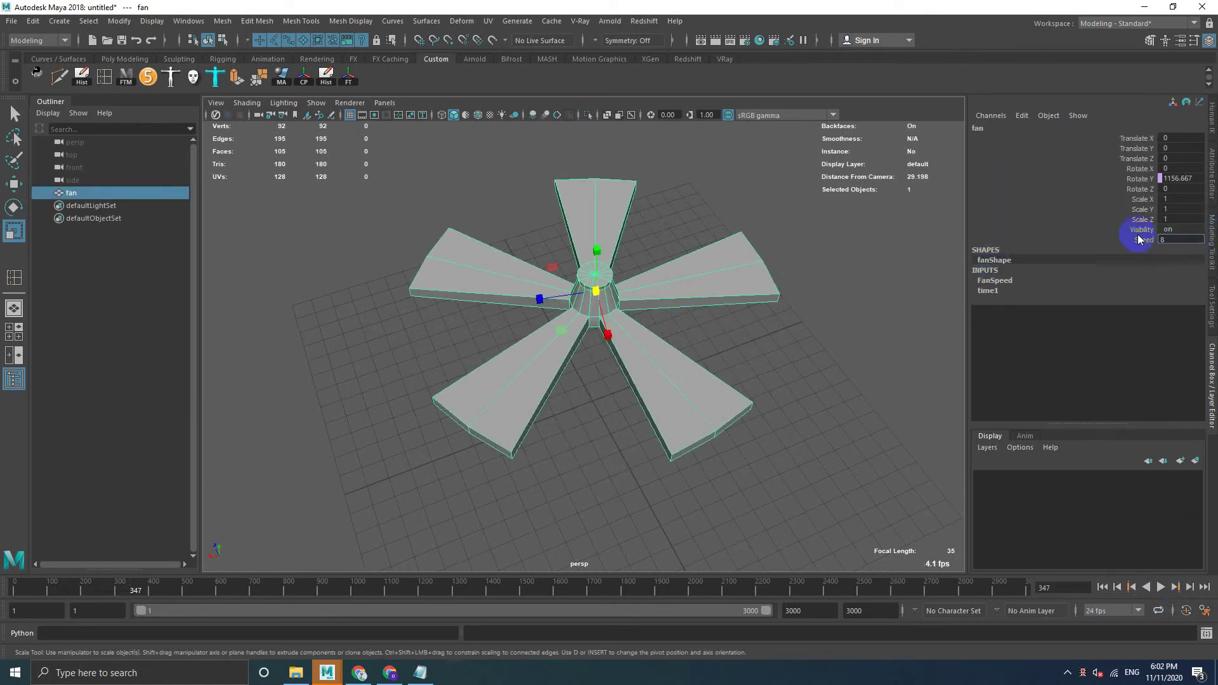
left_click_drag(1139, 239, 1048, 239)
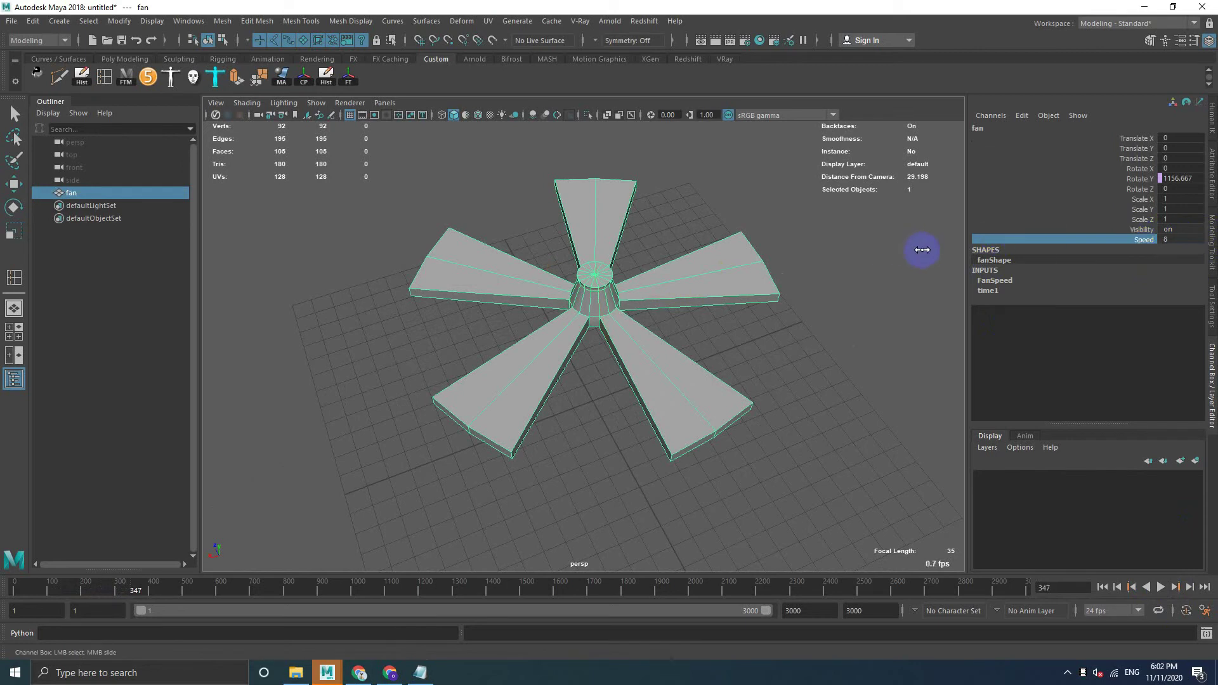
key("r")
left_click(621, 279)
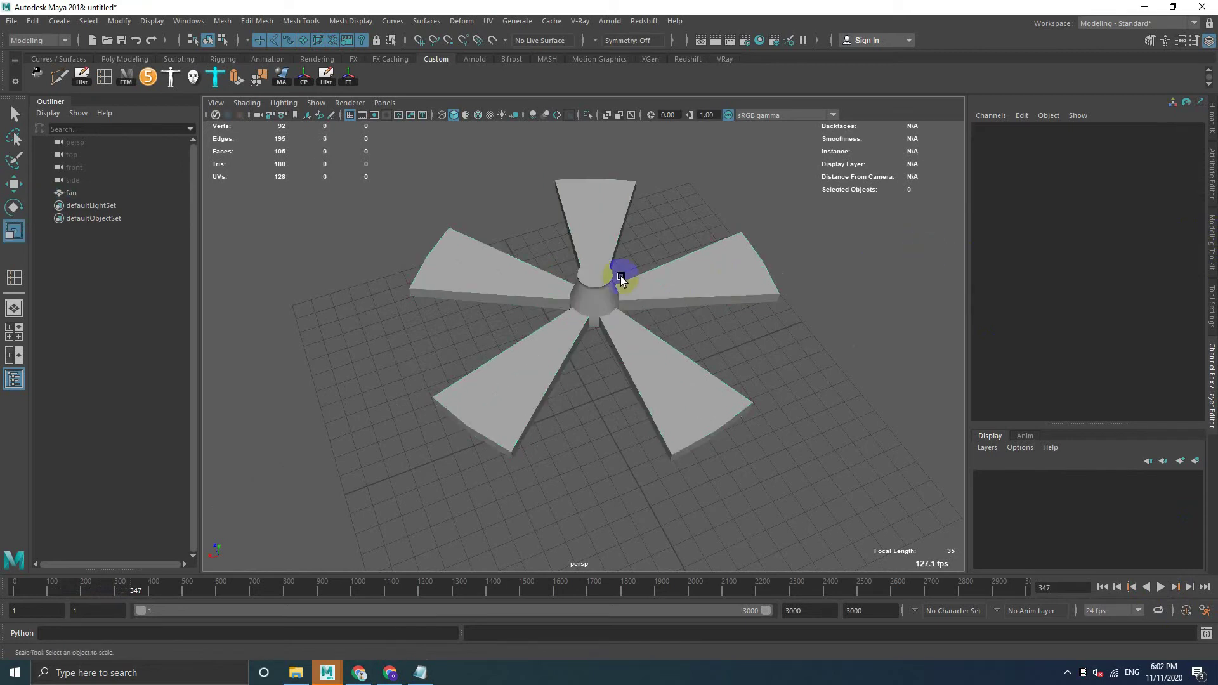
key("ctrl+z")
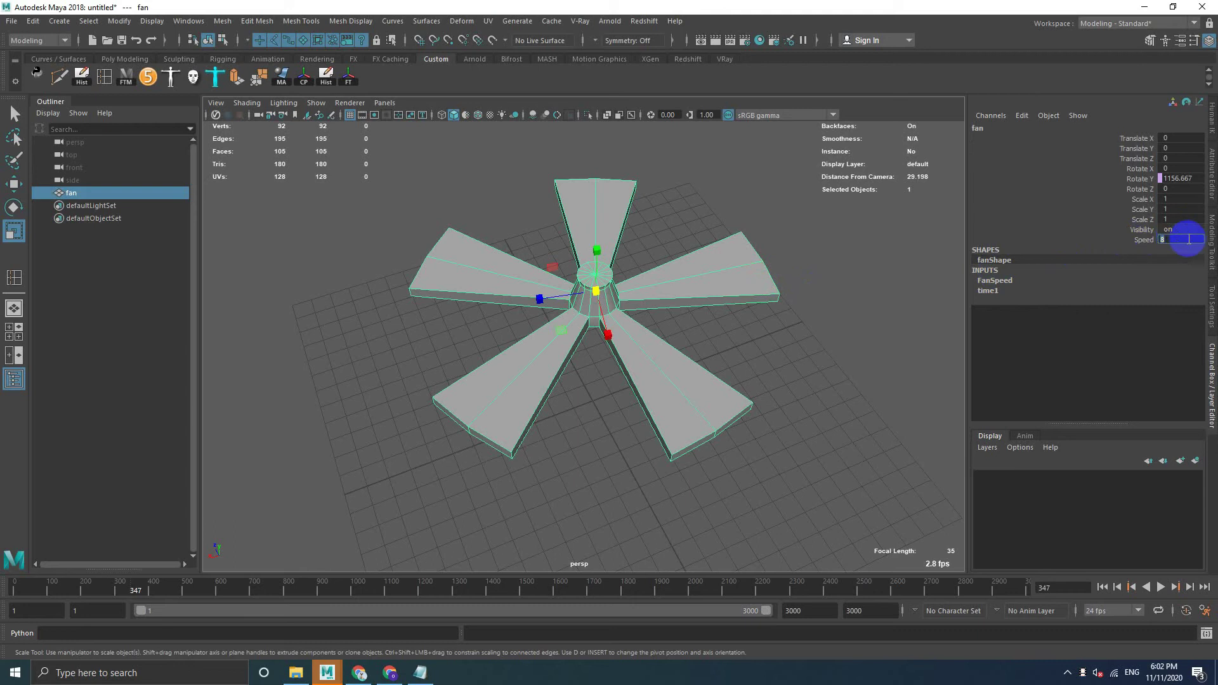
type("2")
key("Return")
Play the animation from a lower camera angle to watch the slower spin.
left_click(818, 382)
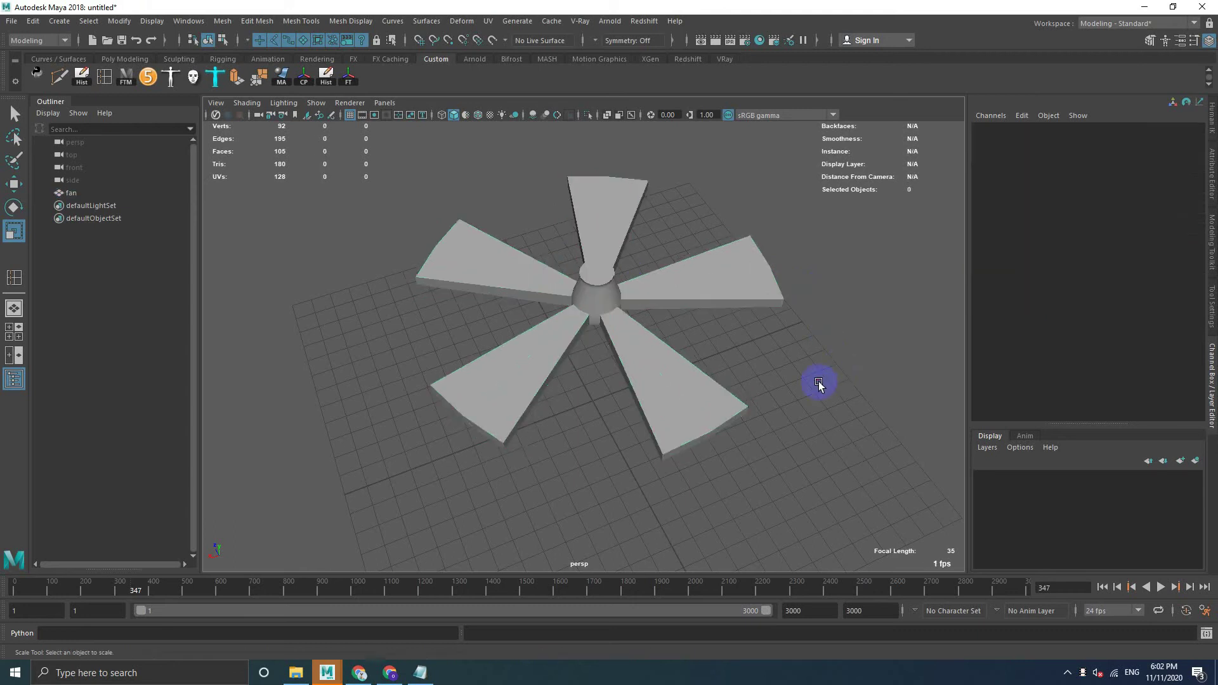
left_click(706, 399)
left_click_drag(706, 400, 730, 422, "alt")
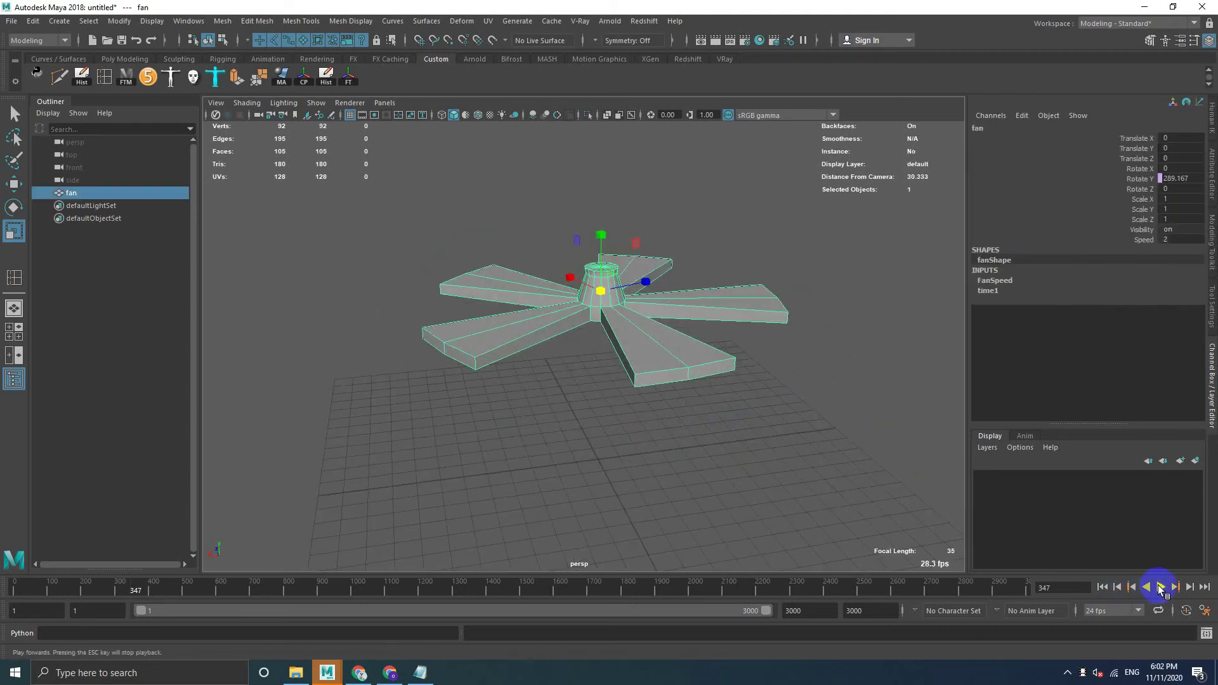
left_click(1160, 588)
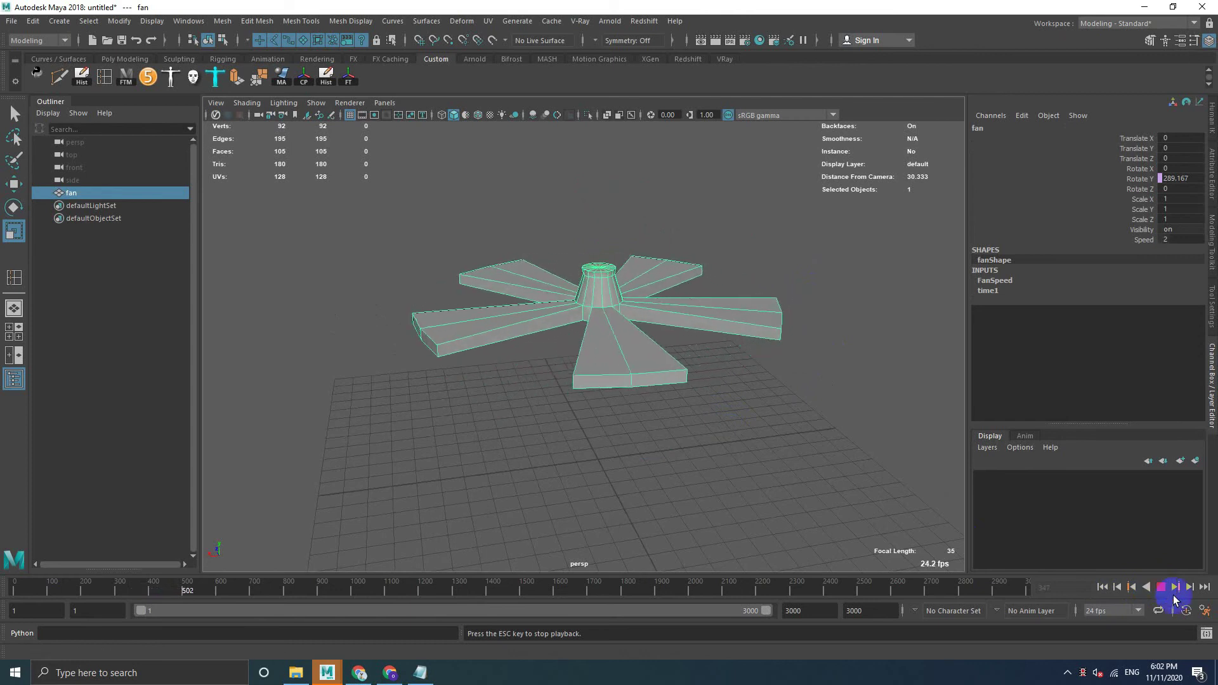
left_click(402, 262)
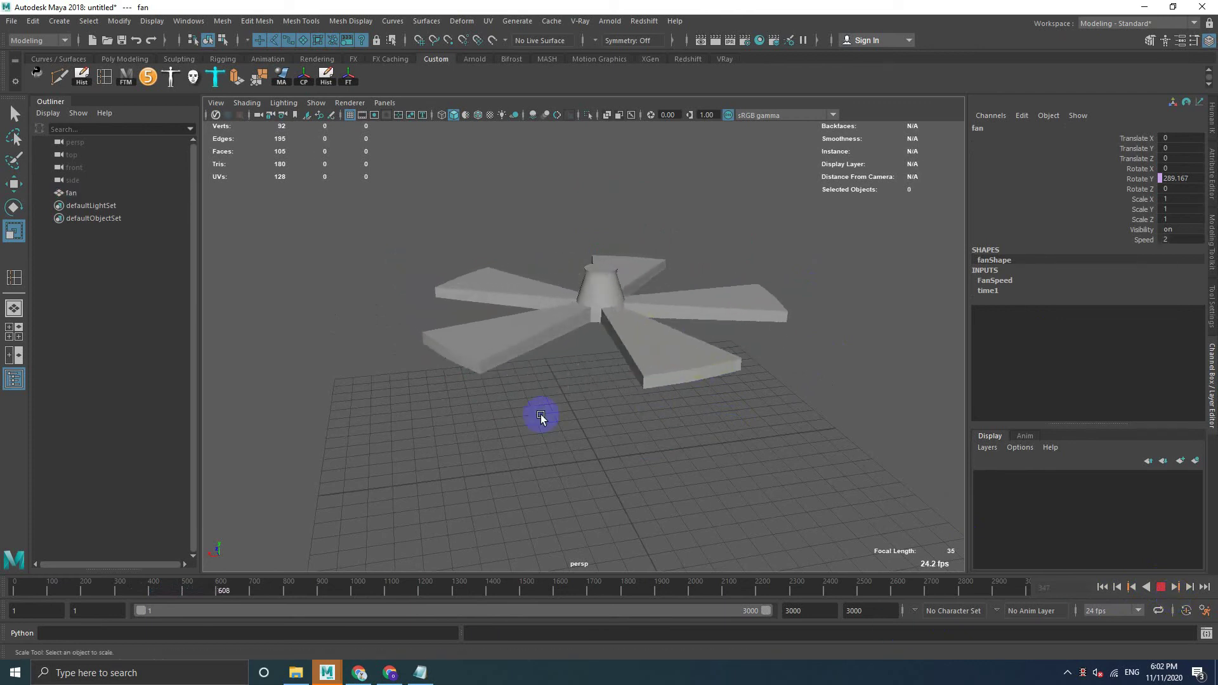
left_click(470, 434)
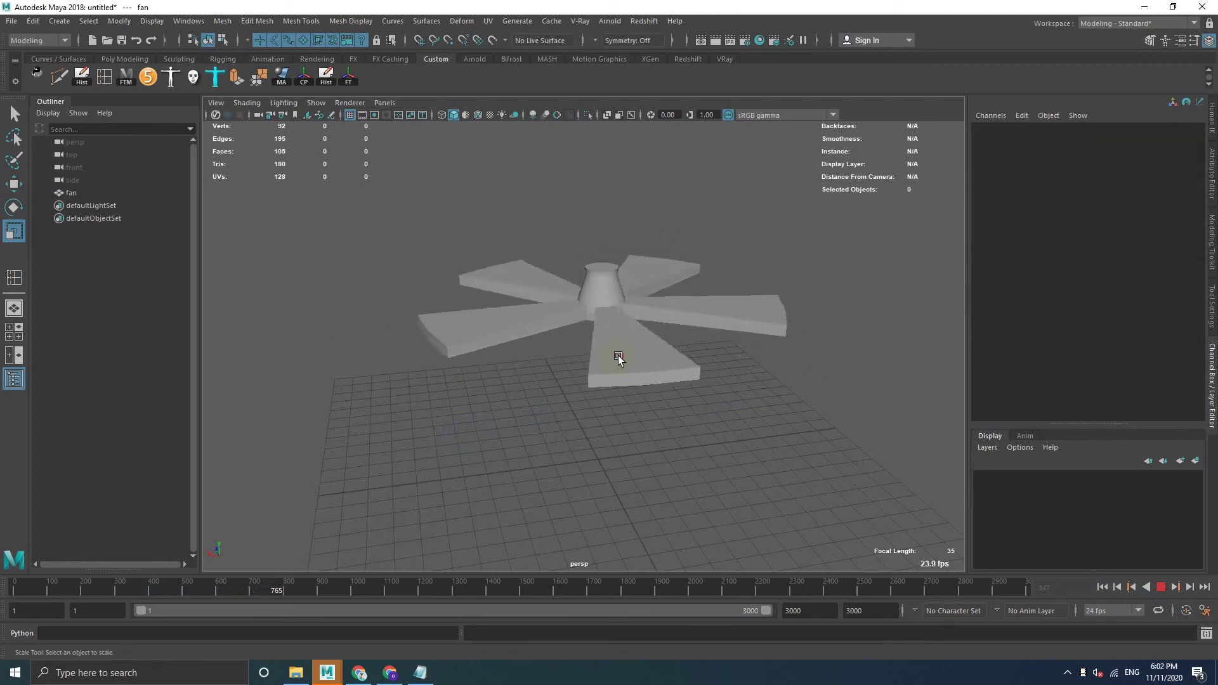
Select the fan and watch it spin from above and the front, then in perspective.
left_click(618, 357)
left_click(558, 432)
left_click(562, 309)
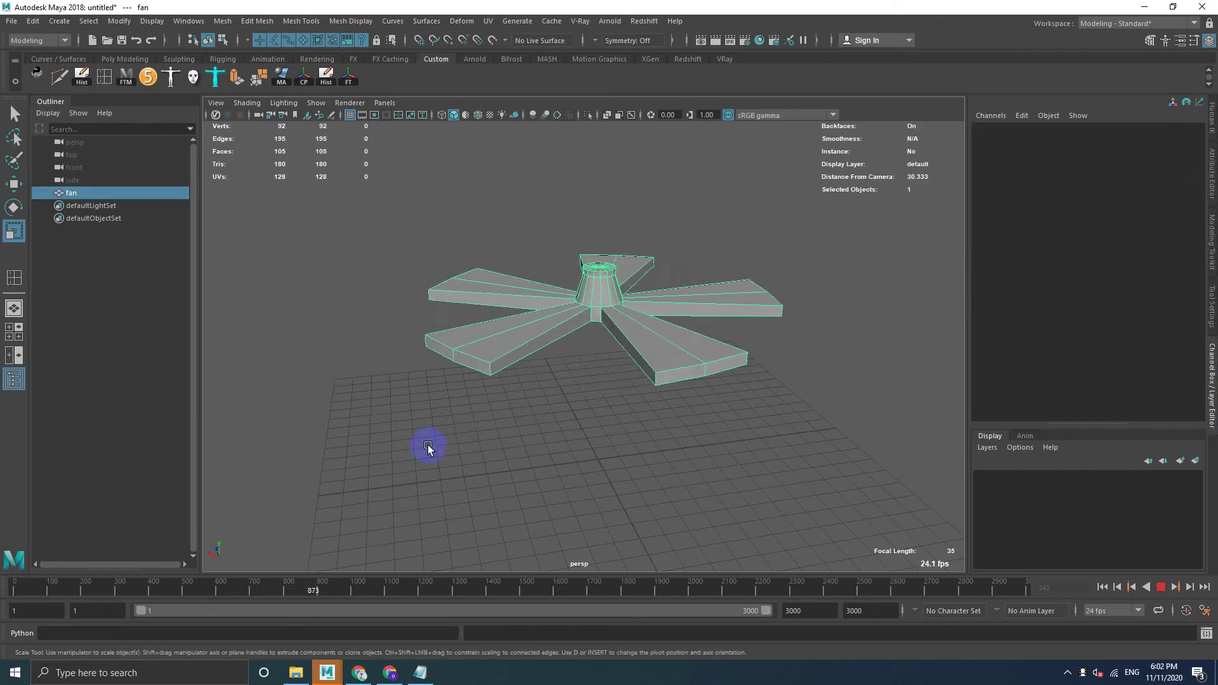
left_click_drag(481, 430, 604, 414, "alt")
right_click_drag(604, 414, 623, 345, "alt")
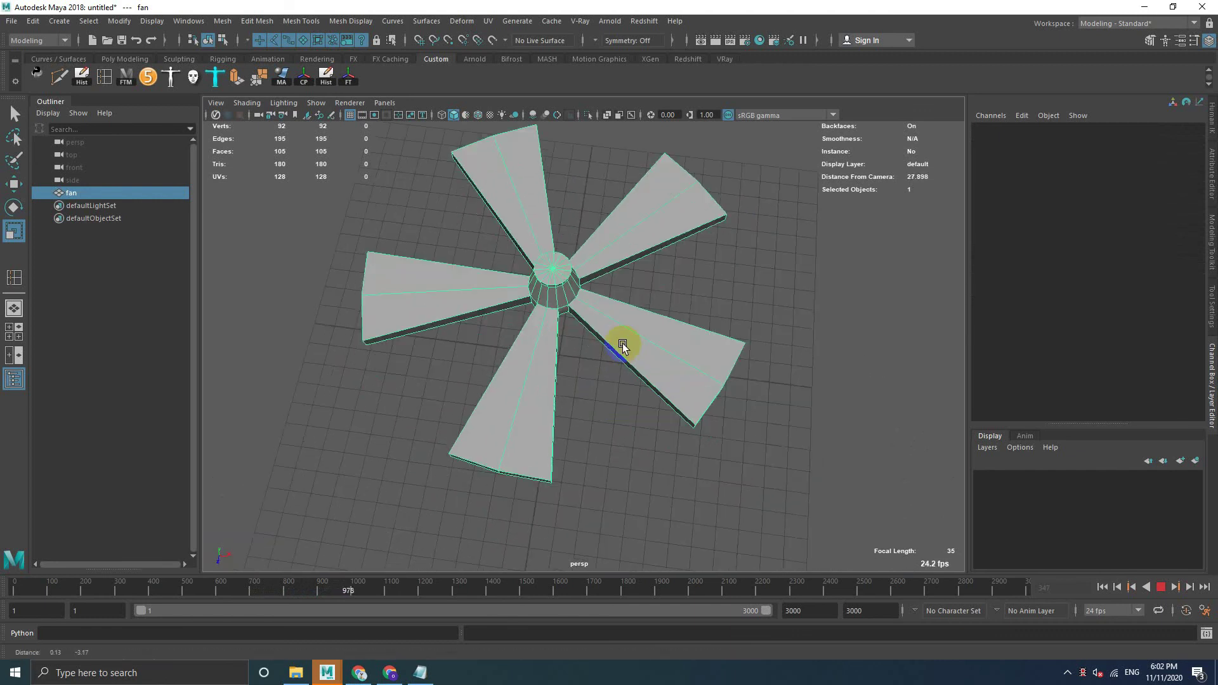
left_click_drag(623, 364, 494, 328)
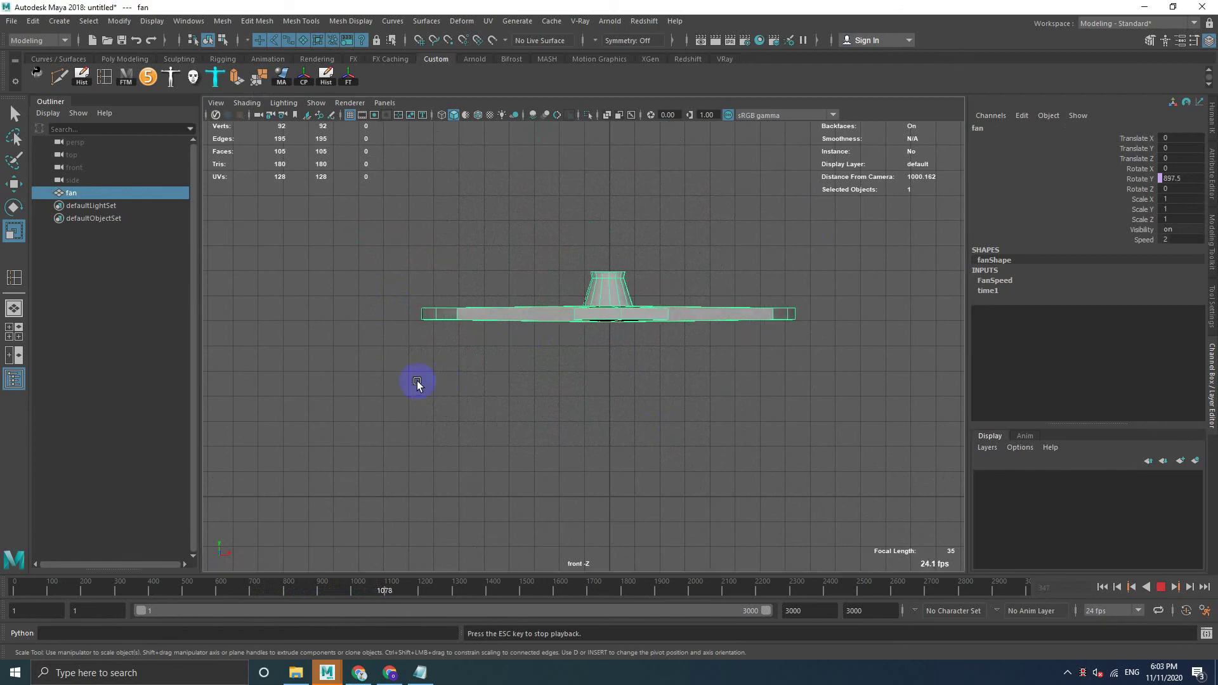
left_click_drag(419, 380, 375, 391)
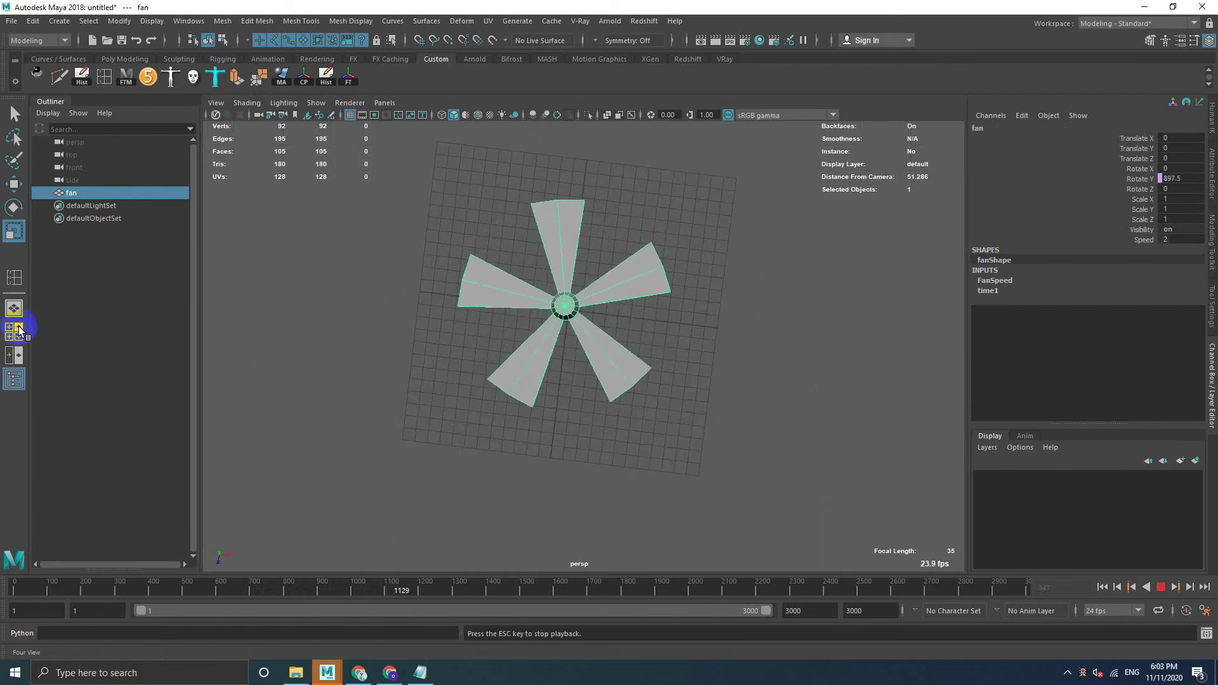
left_click(14, 276)
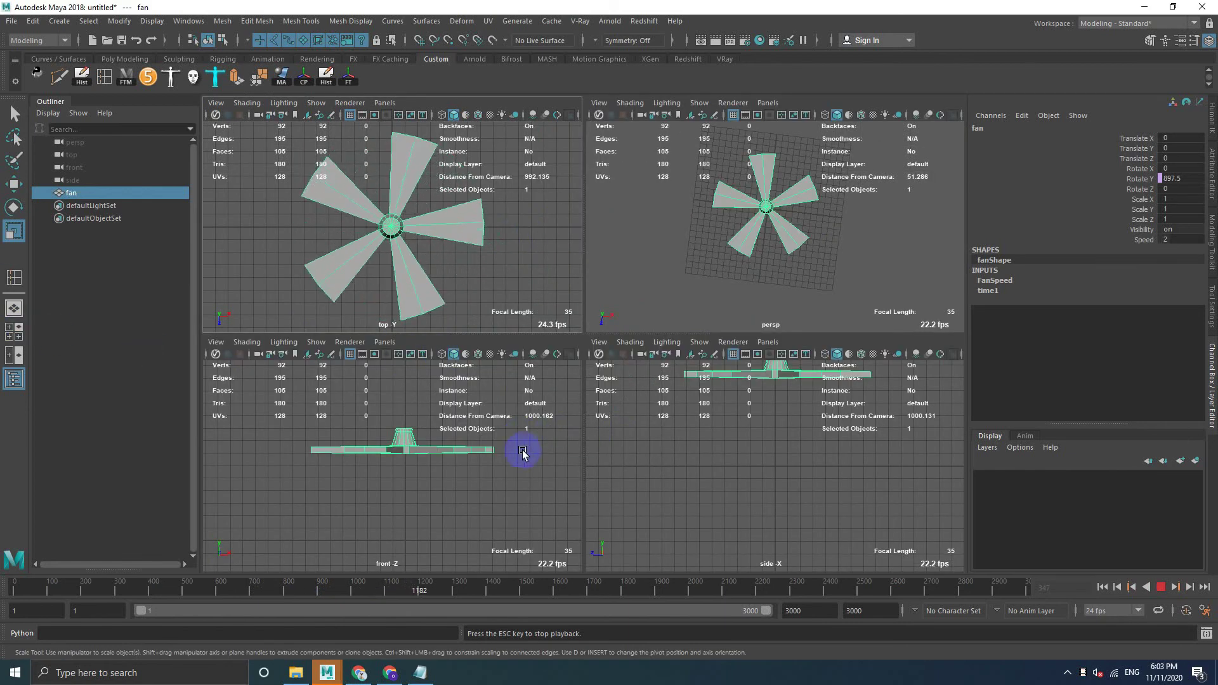
left_click(518, 489)
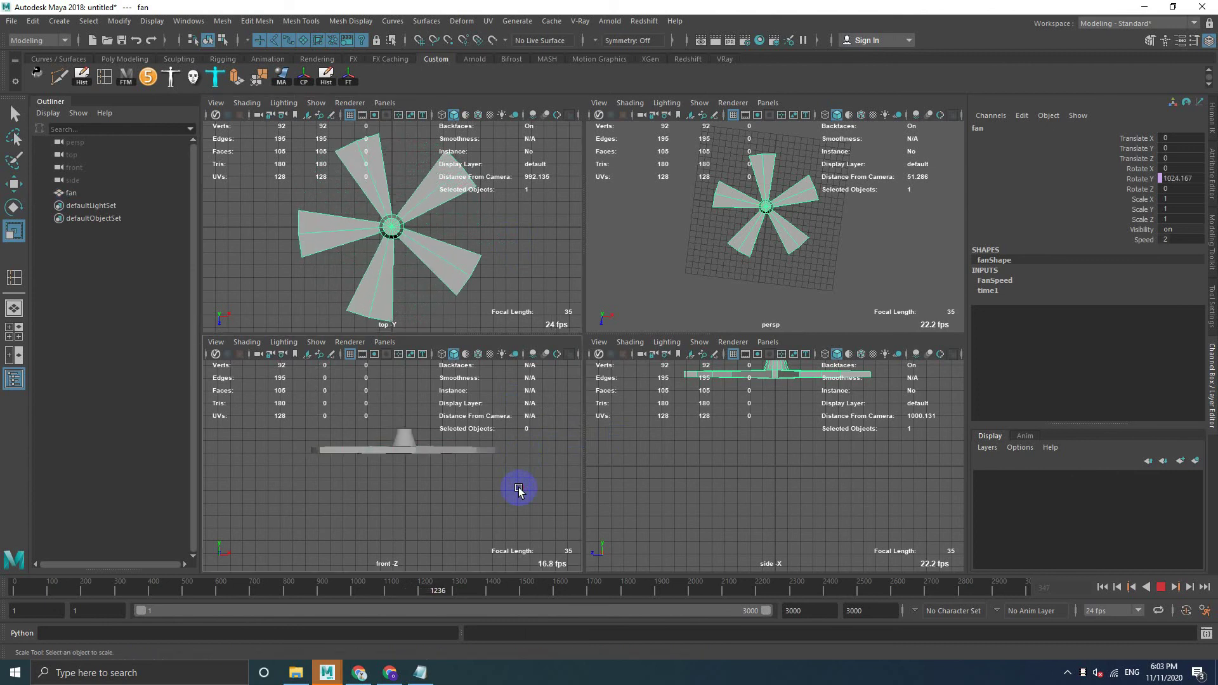
left_click(716, 438)
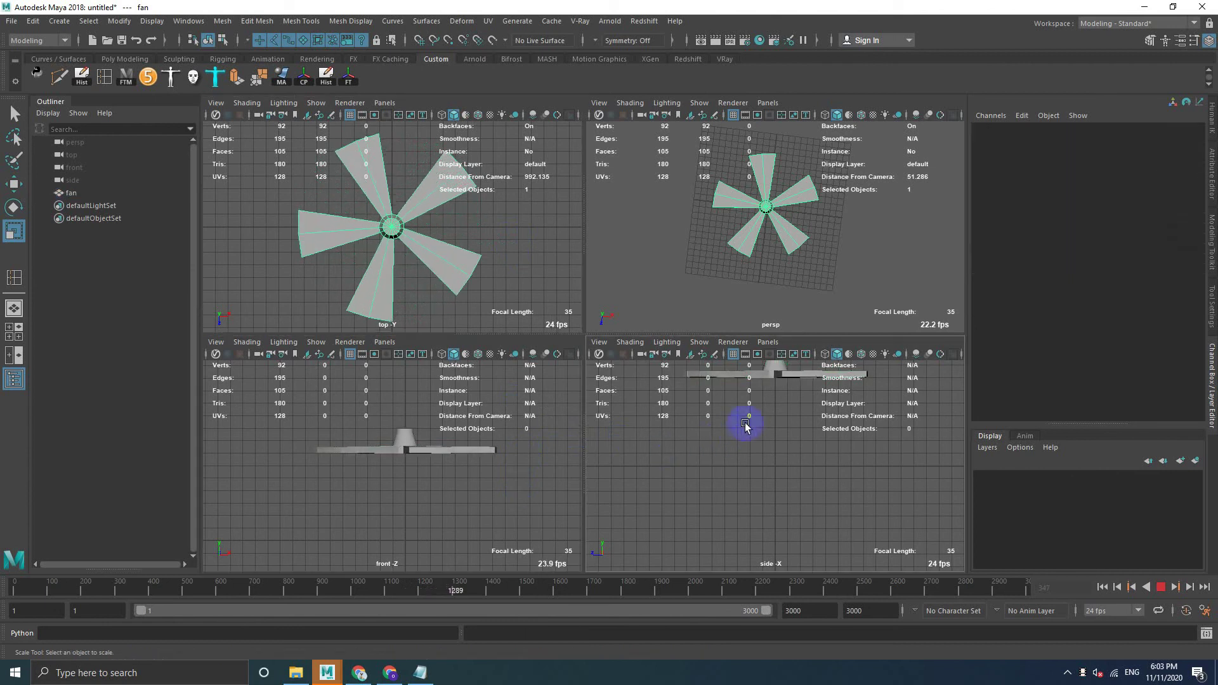
middle_click_drag(745, 425, 745, 463, "alt")
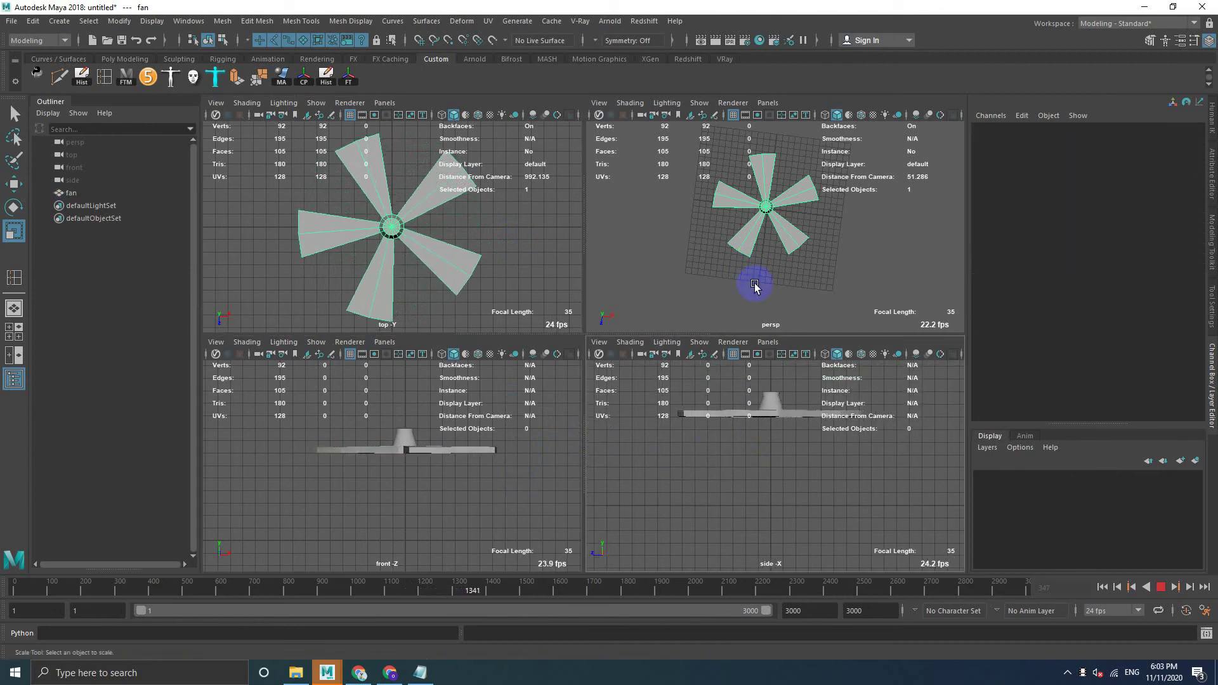
left_click(715, 295)
left_click(503, 303)
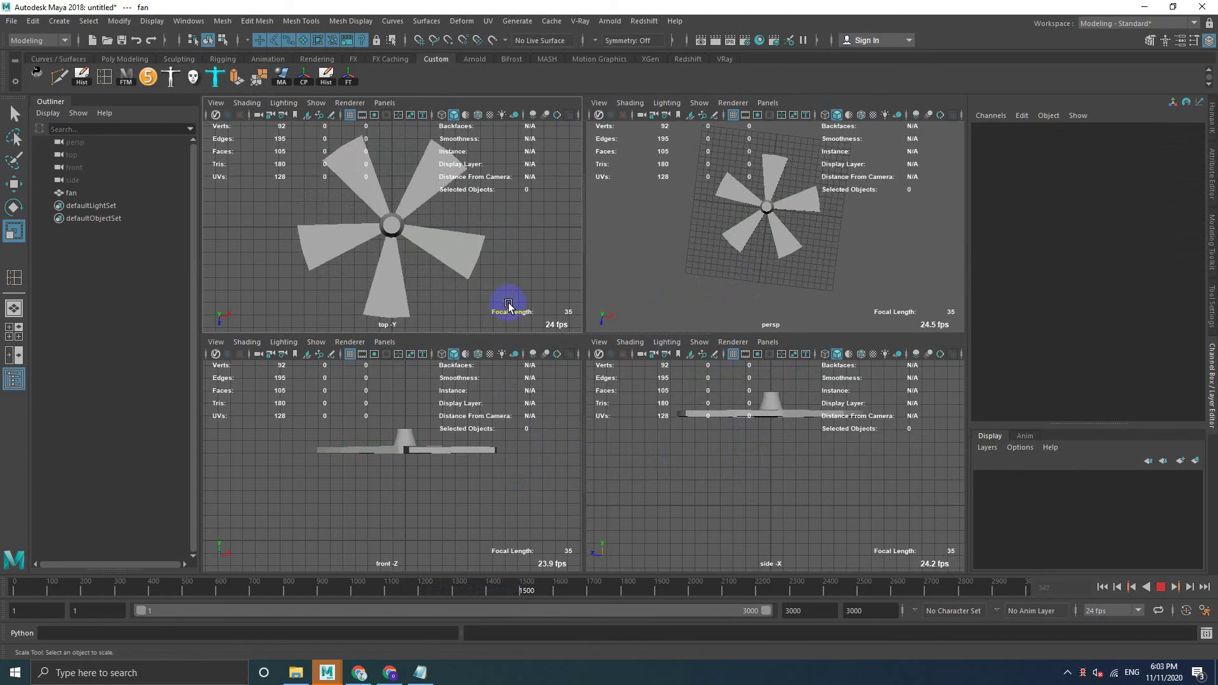
left_click(484, 499)
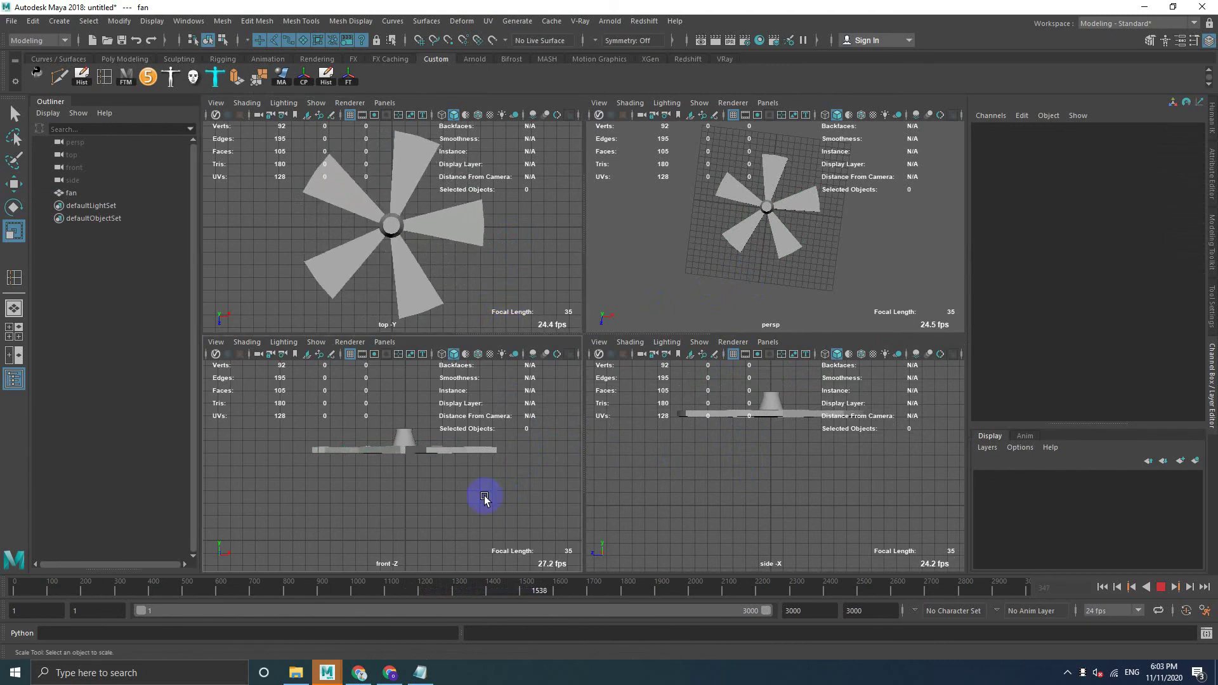
left_click(823, 494)
Maximize the perspective view, orbit low, tilt to look down, and select the fan.
key("space")
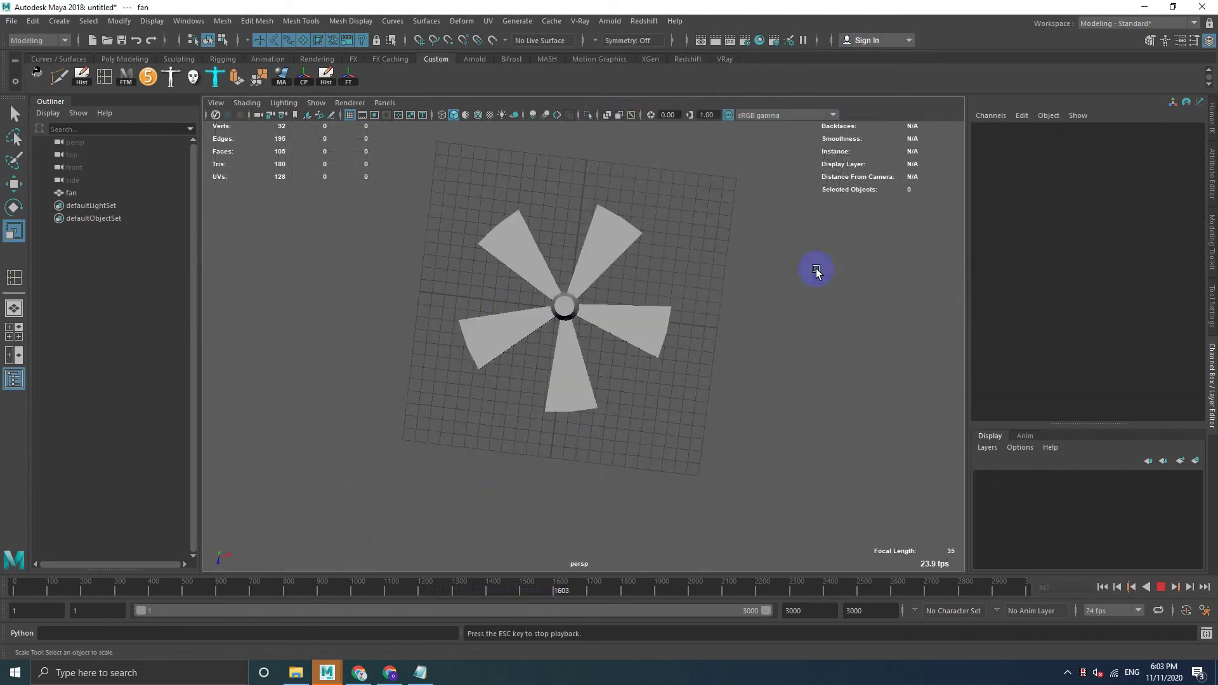
mouse_move(576, 429)
left_mouse_down("alt")
mouse_move(451, 377)
mouse_move(449, 349)
mouse_move(526, 351)
mouse_move(524, 331)
left_mouse_up("alt")
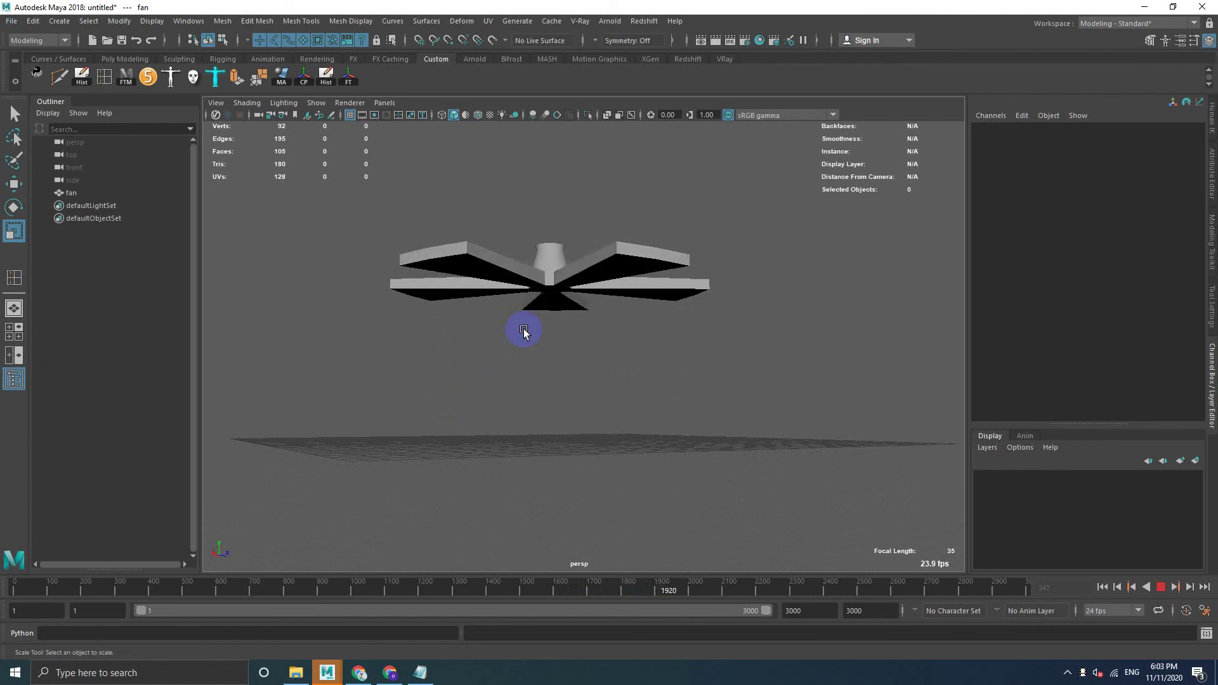
mouse_move(629, 312)
left_mouse_down("alt")
mouse_move(640, 330)
mouse_move(629, 343)
left_mouse_up("alt")
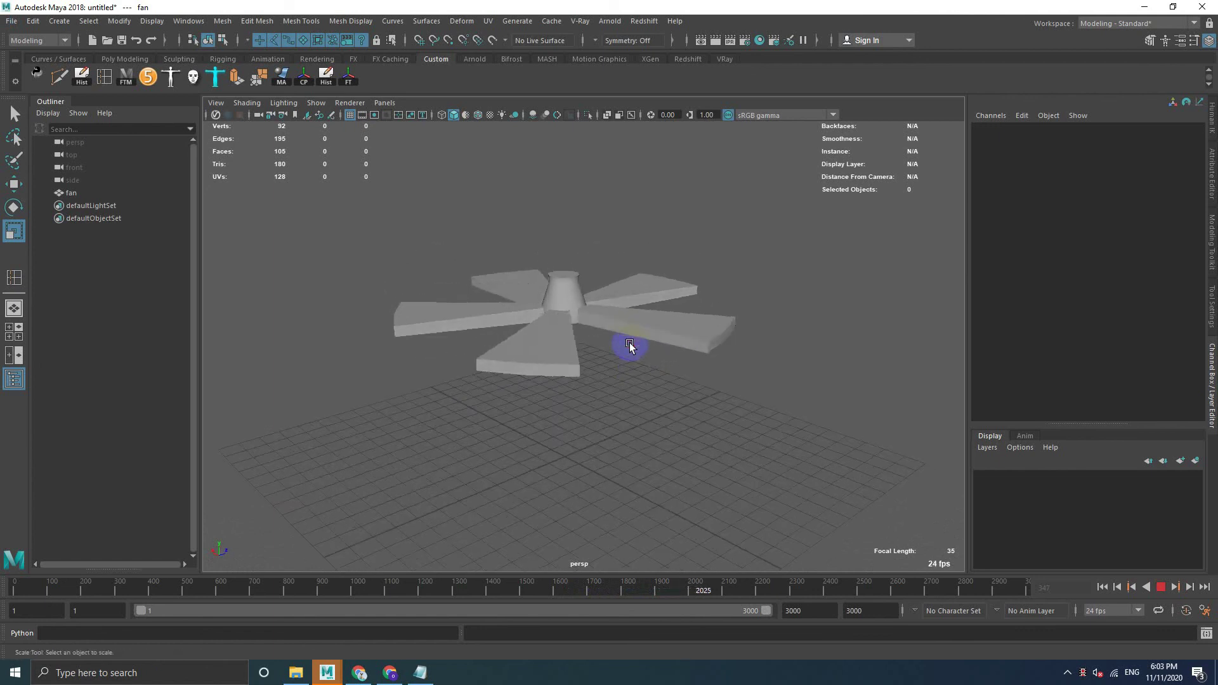
left_click(609, 356)
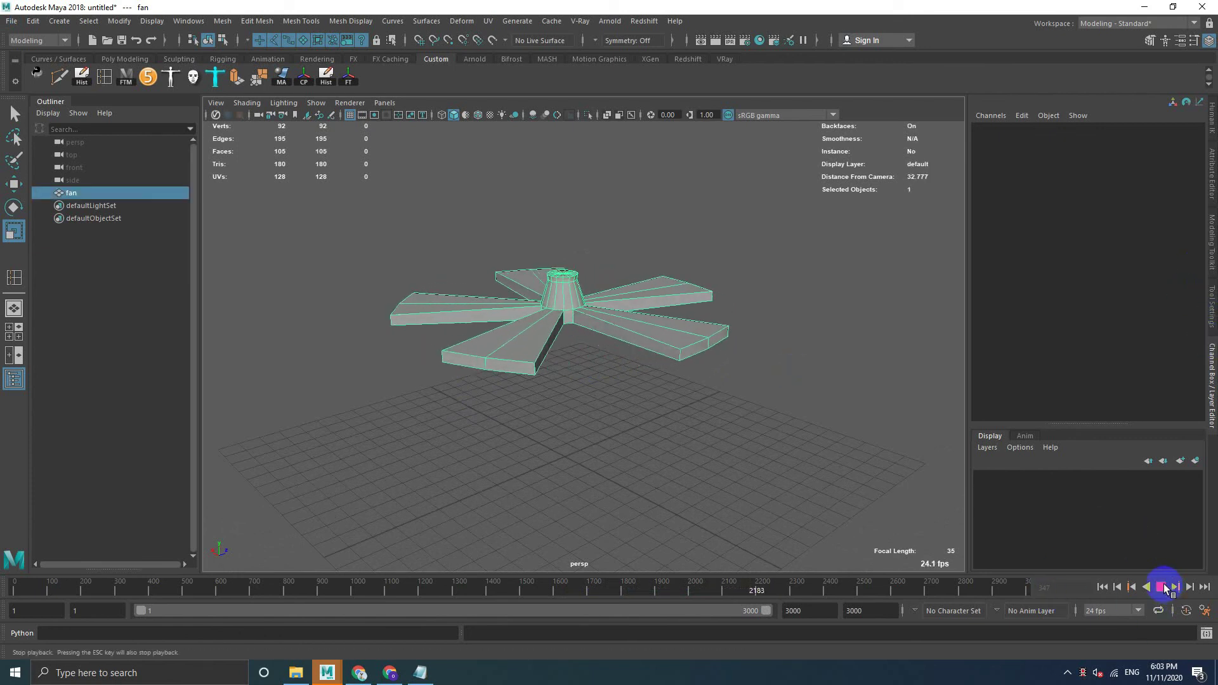
Stop the fan animation and deselect the fan.
left_click(1165, 588)
left_click(604, 342)
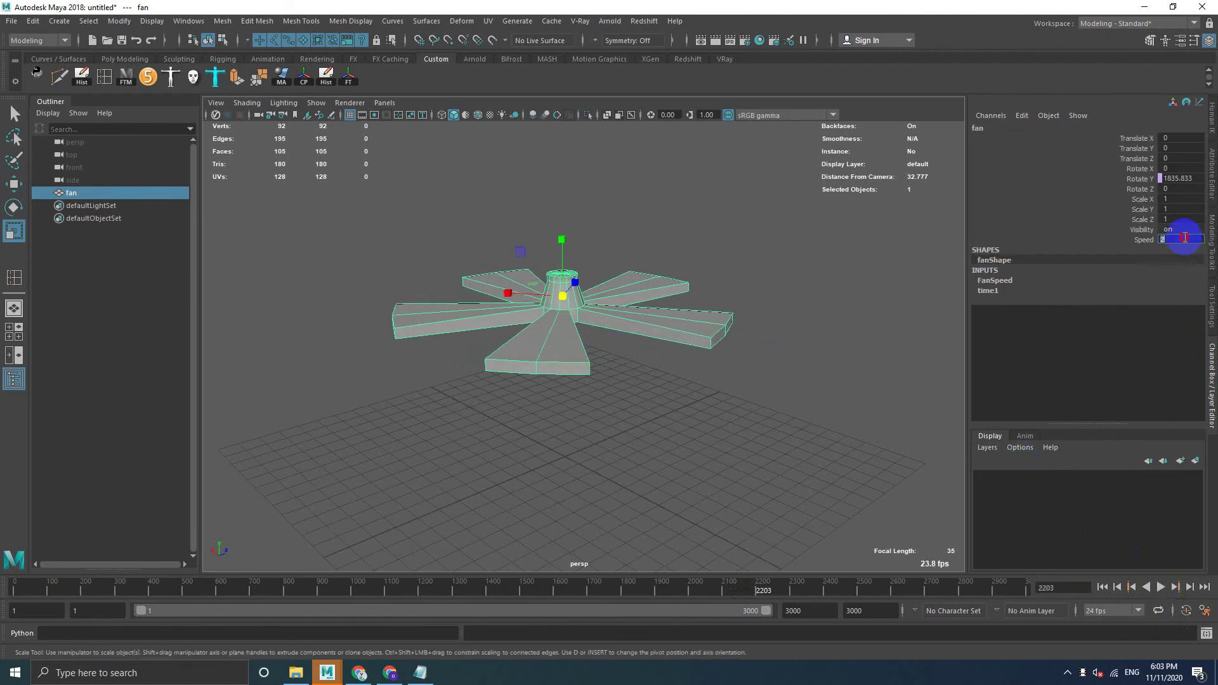
left_click(816, 495)
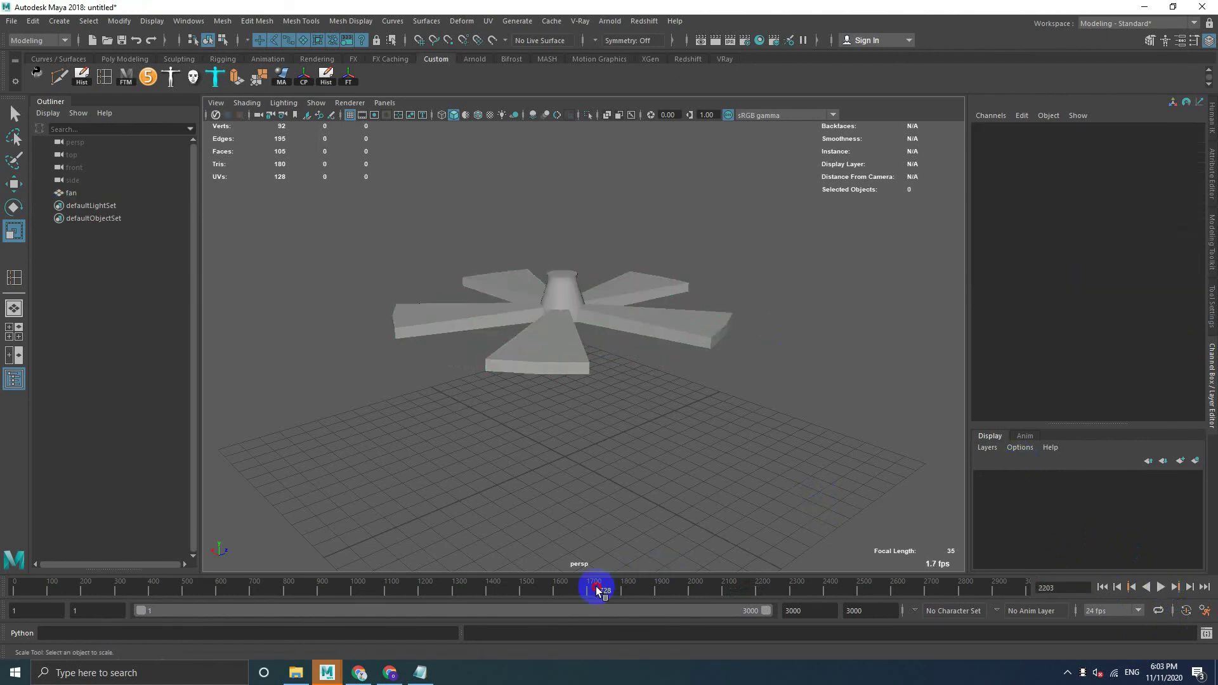